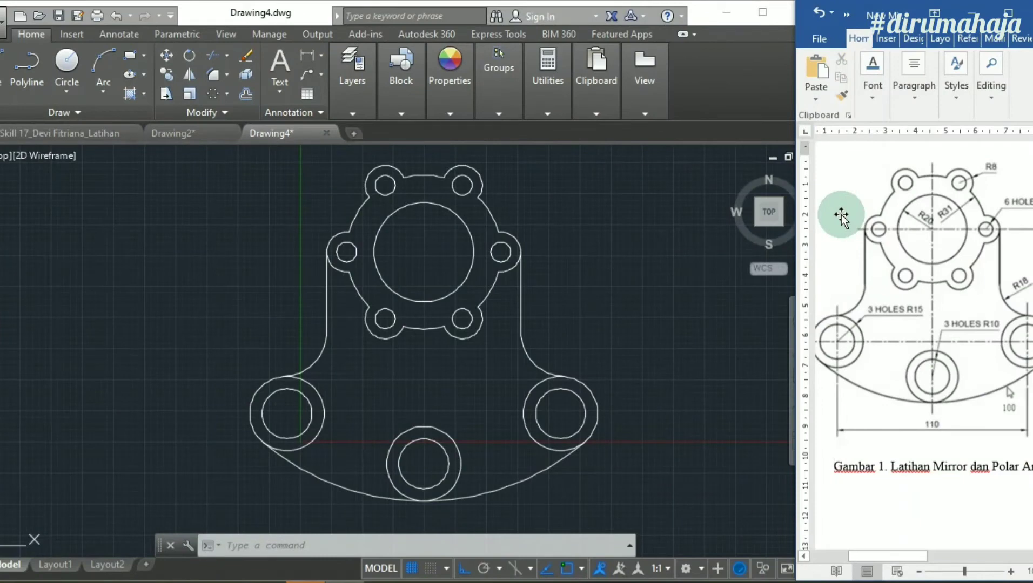
# Focus the empty Drawing4 canvas beside the Word bracket reference
pyautogui.click(694, 291)
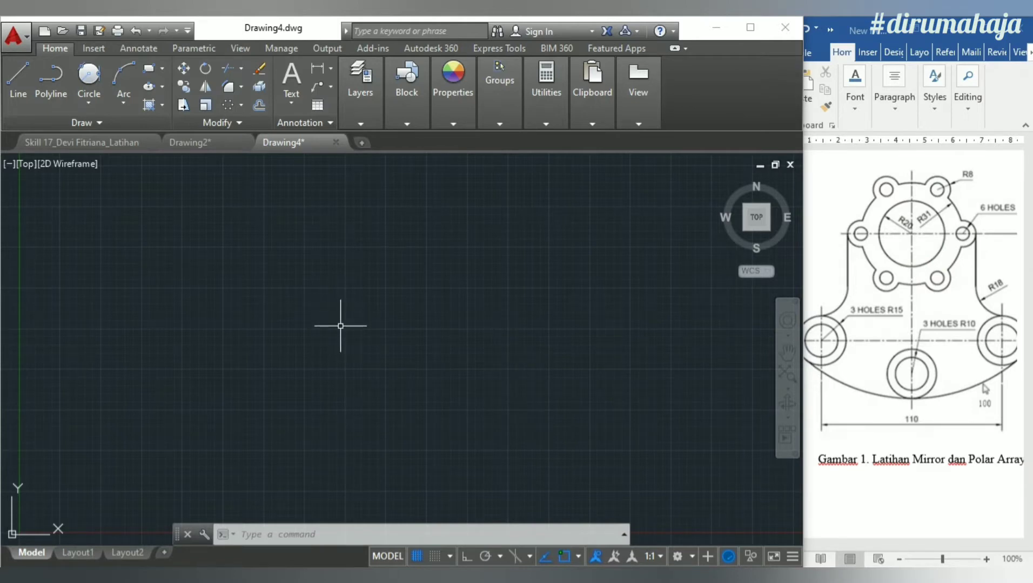
# Set drawing limits from 0,0 to 100,100 and Zoom All to fill the view
pyautogui.click(349, 317)
pyautogui.click(348, 318)
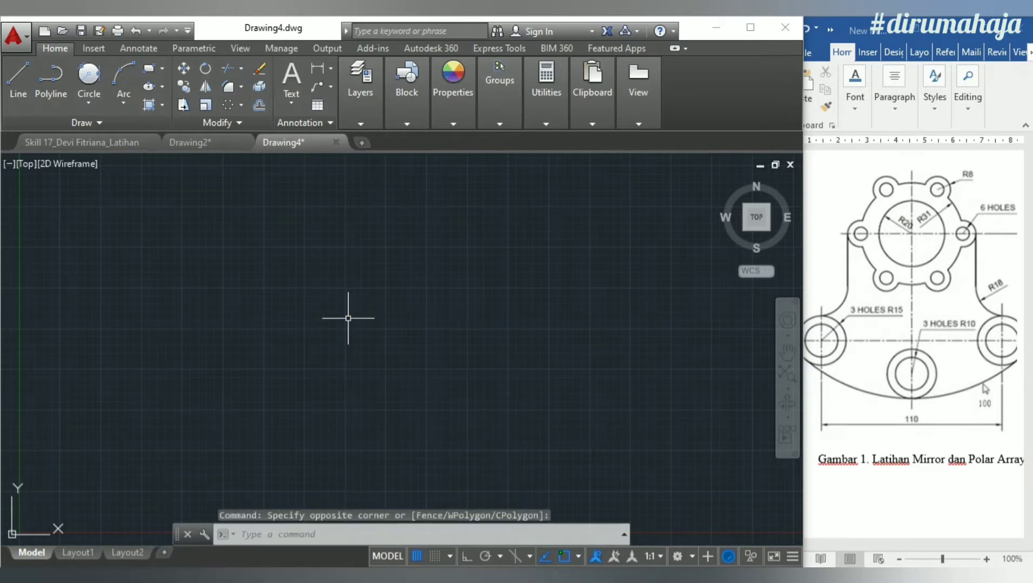
pyautogui.write('LIMI')
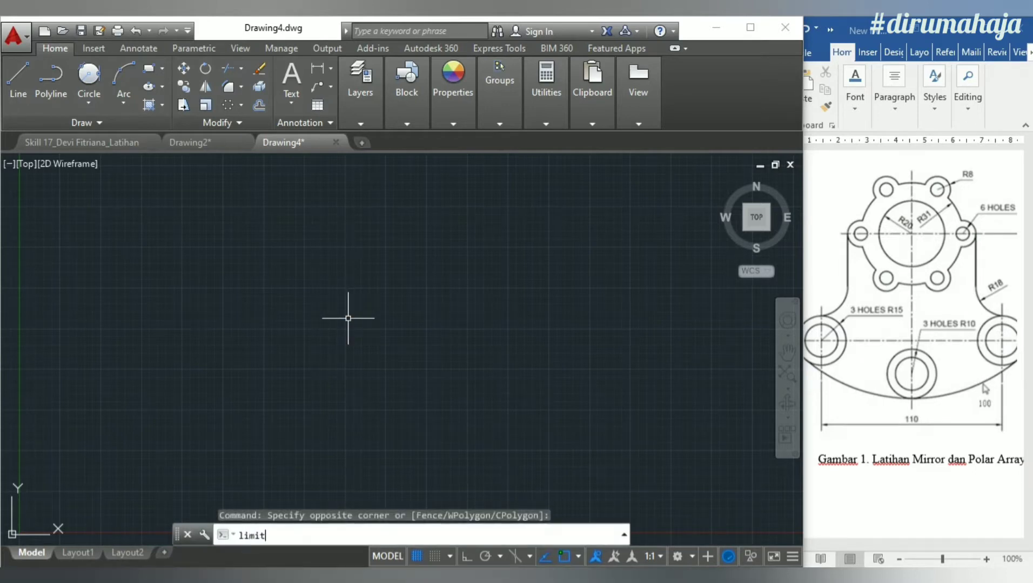
pyautogui.write('TS')
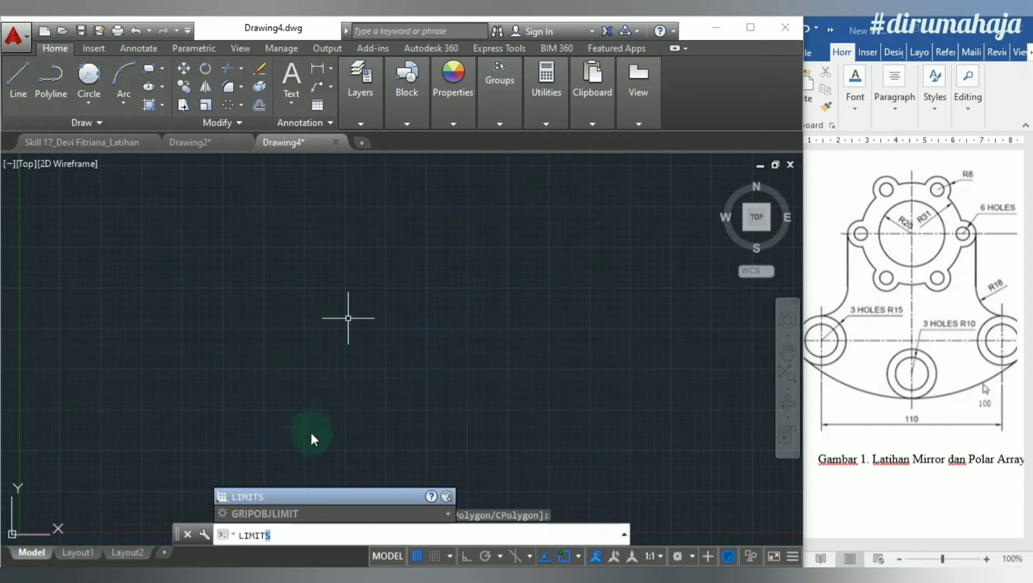
pyautogui.click(327, 496)
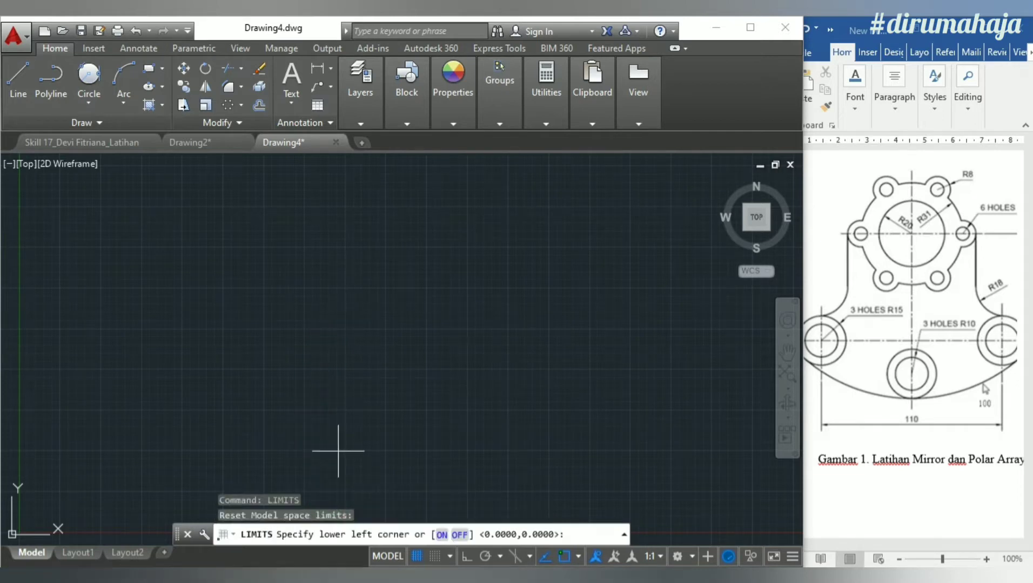
pyautogui.write('0,0')
pyautogui.press('Return')
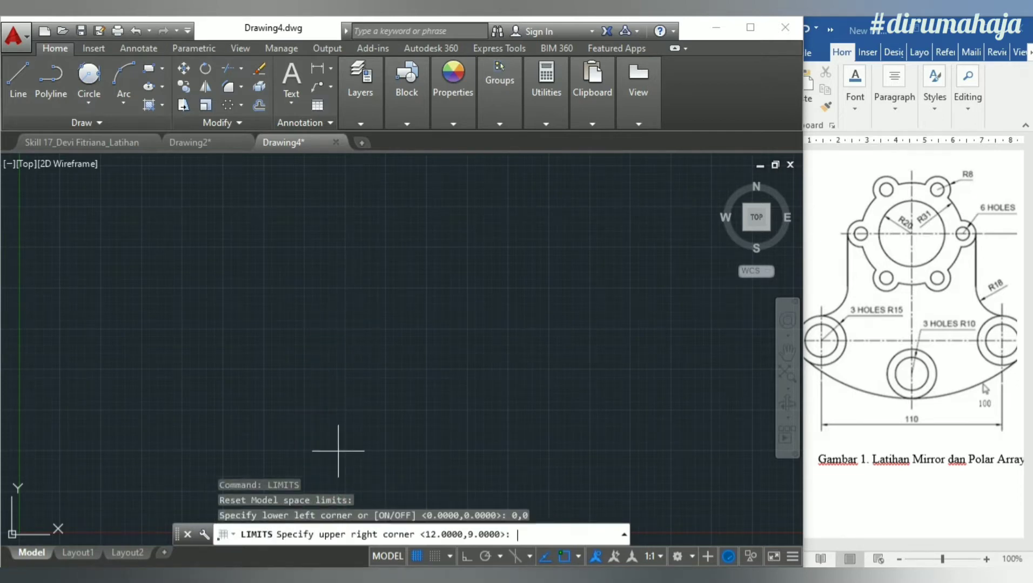
pyautogui.write('100,100')
pyautogui.press('Return')
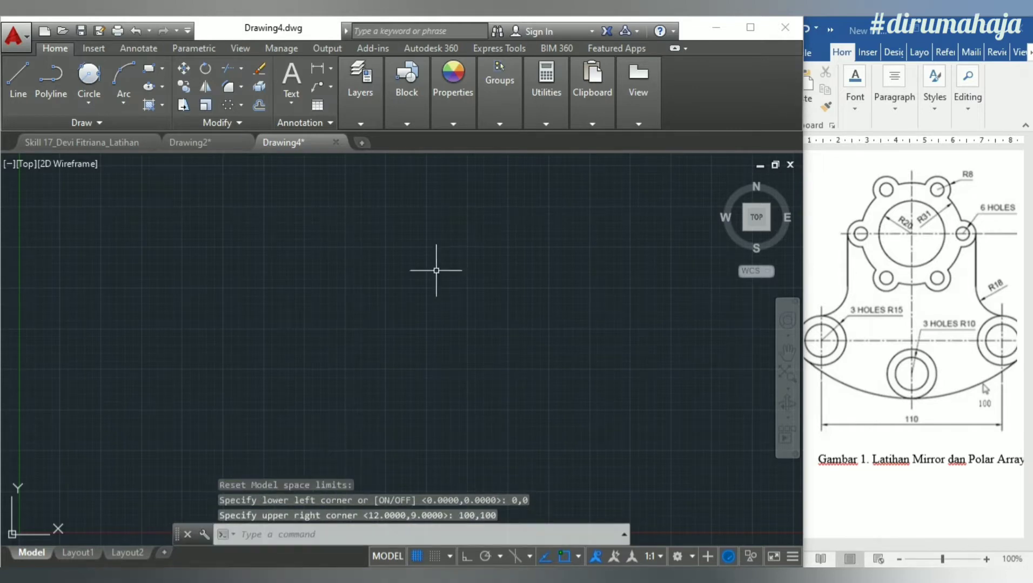
pyautogui.click(787, 388)
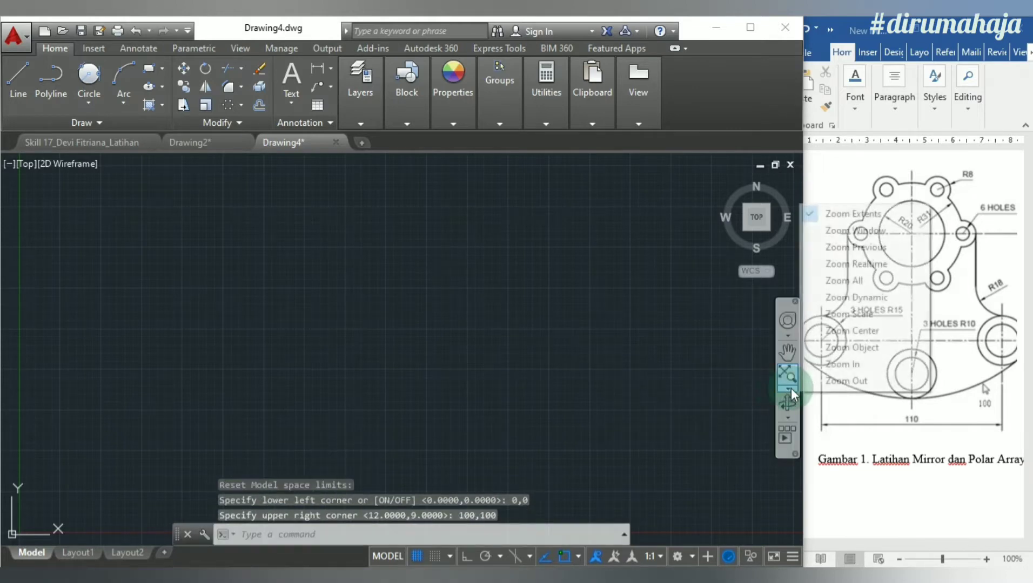
pyautogui.click(864, 278)
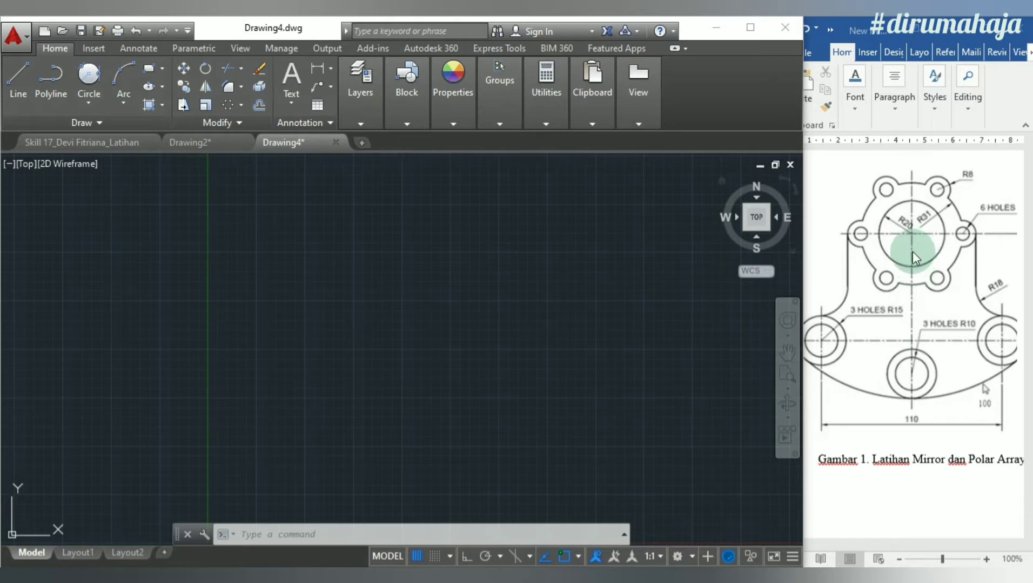
# With Ortho on, draw a 65-unit vertical line and a 55-unit horizontal line forming an L
pyautogui.click(16, 81)
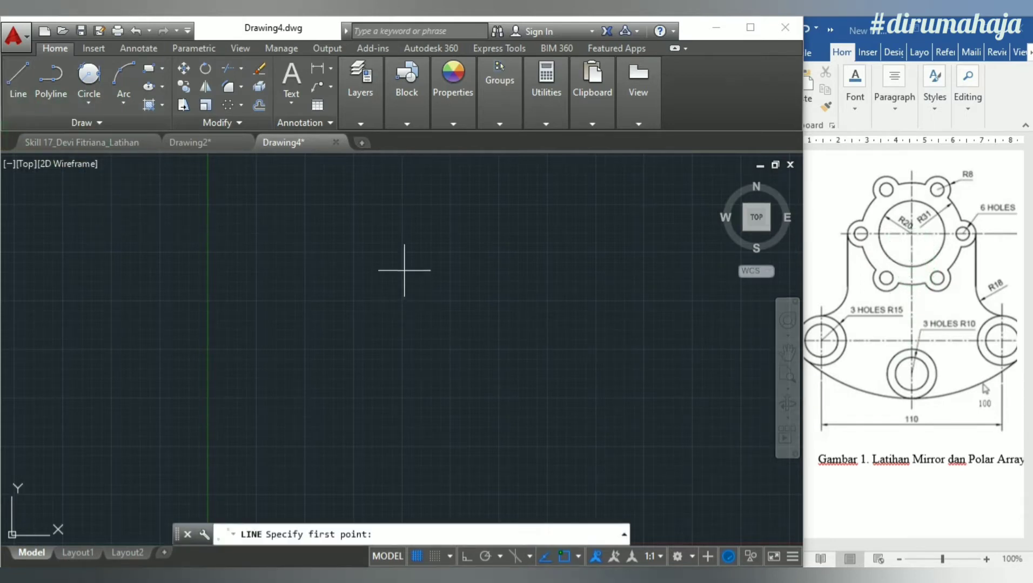
pyautogui.click(466, 556)
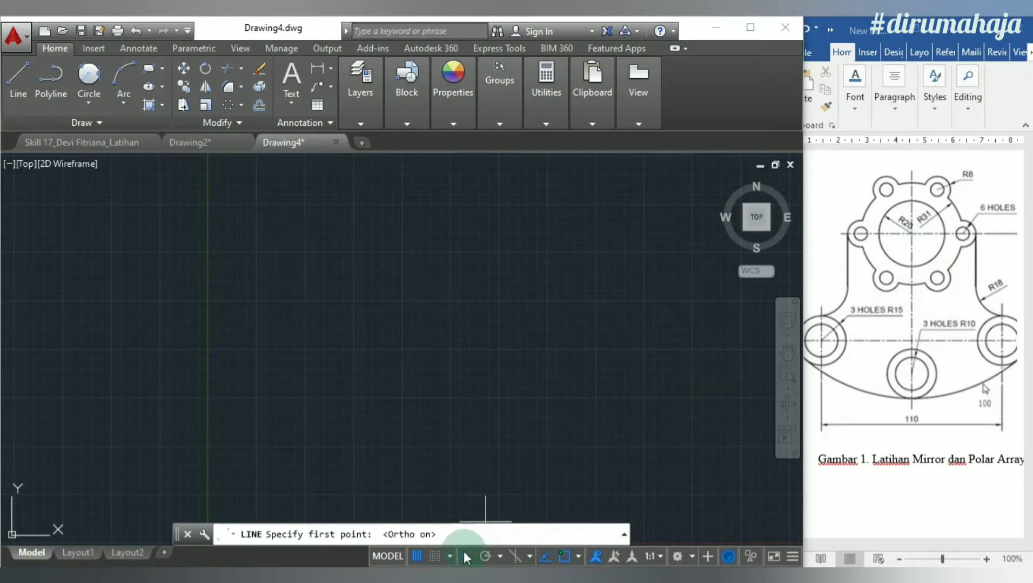
pyautogui.click(400, 247)
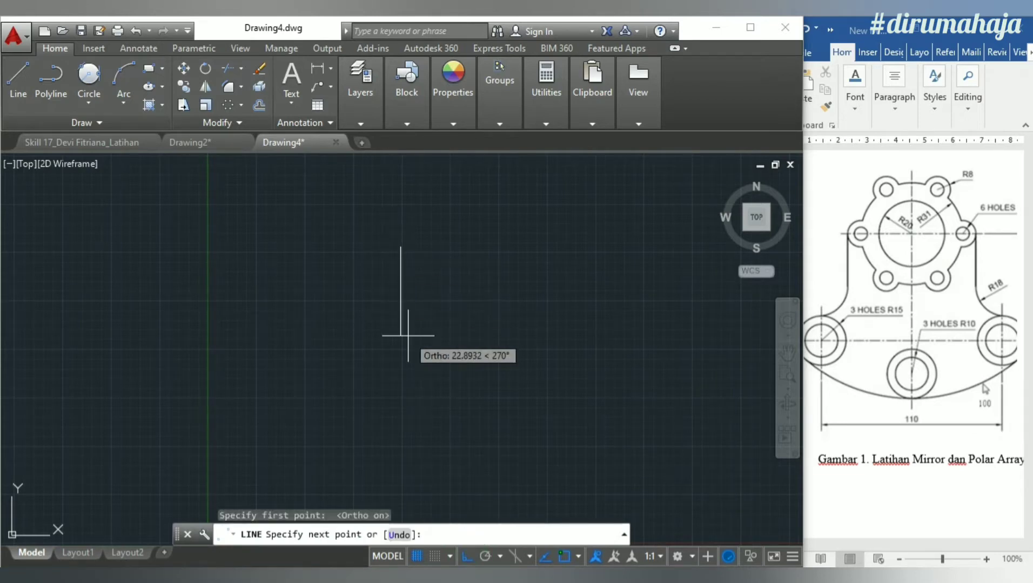
pyautogui.write('65')
pyautogui.press('Return')
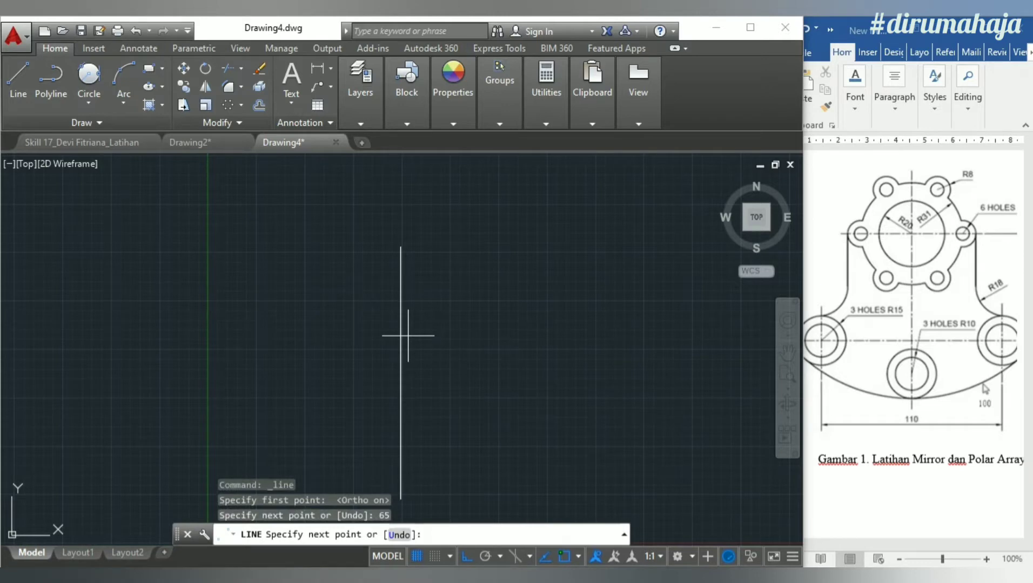
pyautogui.scroll(-2, 409, 325)
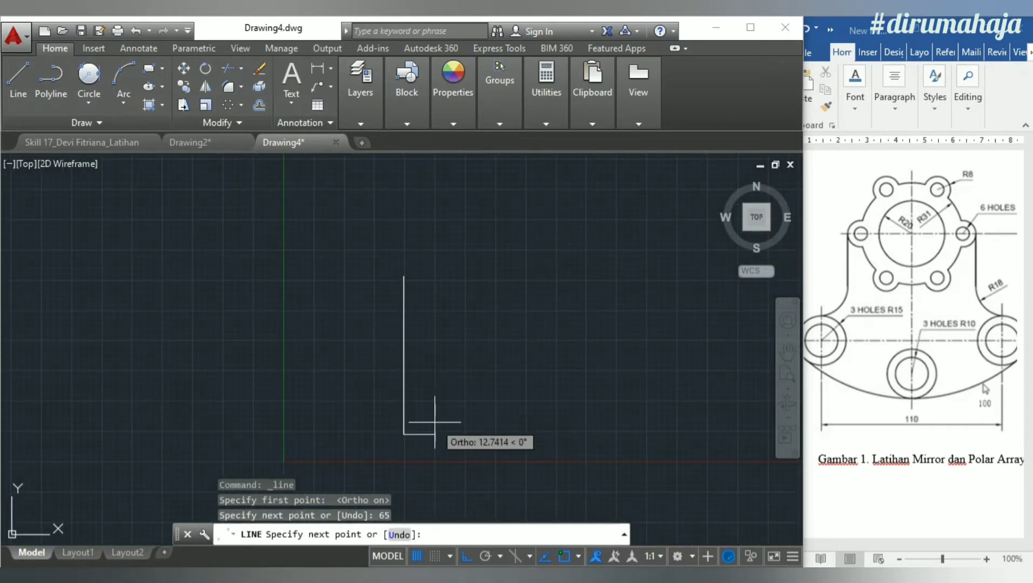
pyautogui.click(934, 339)
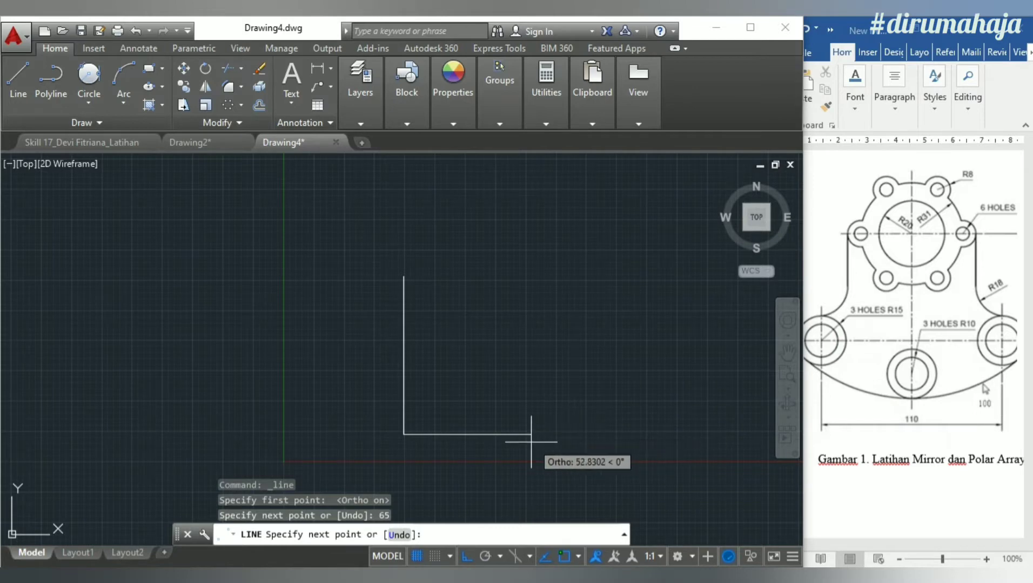
pyautogui.write('55')
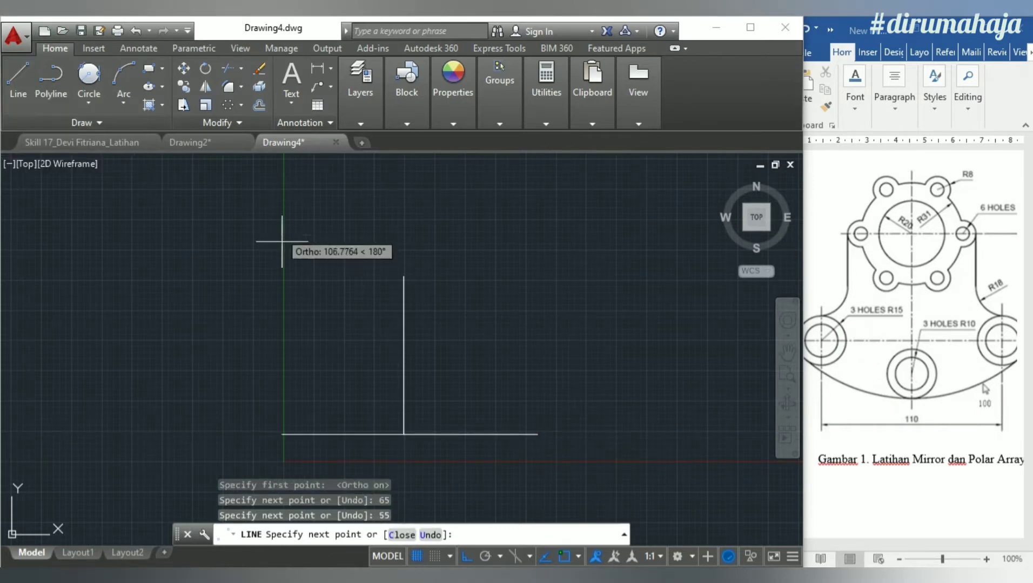
pyautogui.write('55')
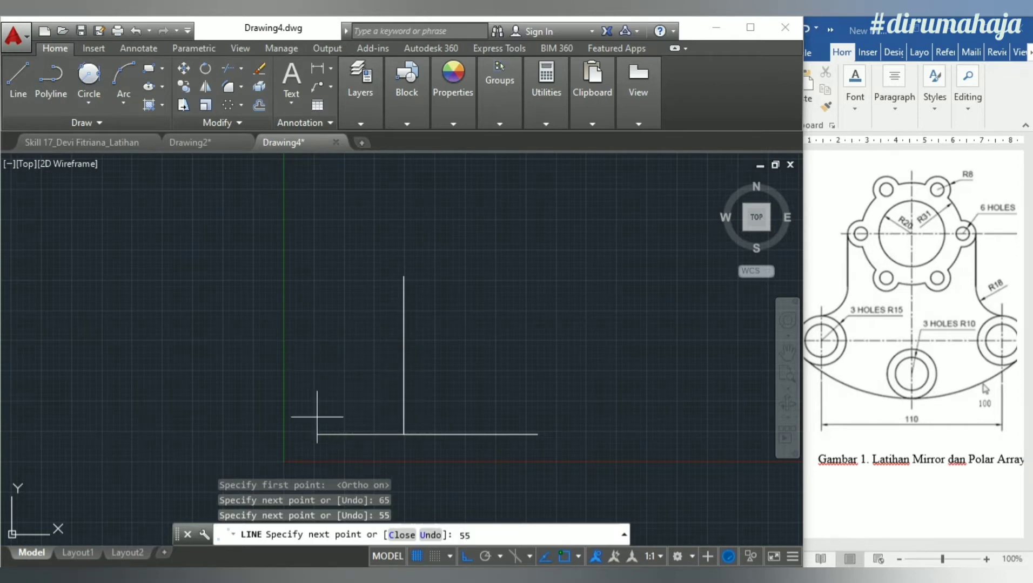
pyautogui.press('Return')
pyautogui.press('Escape')
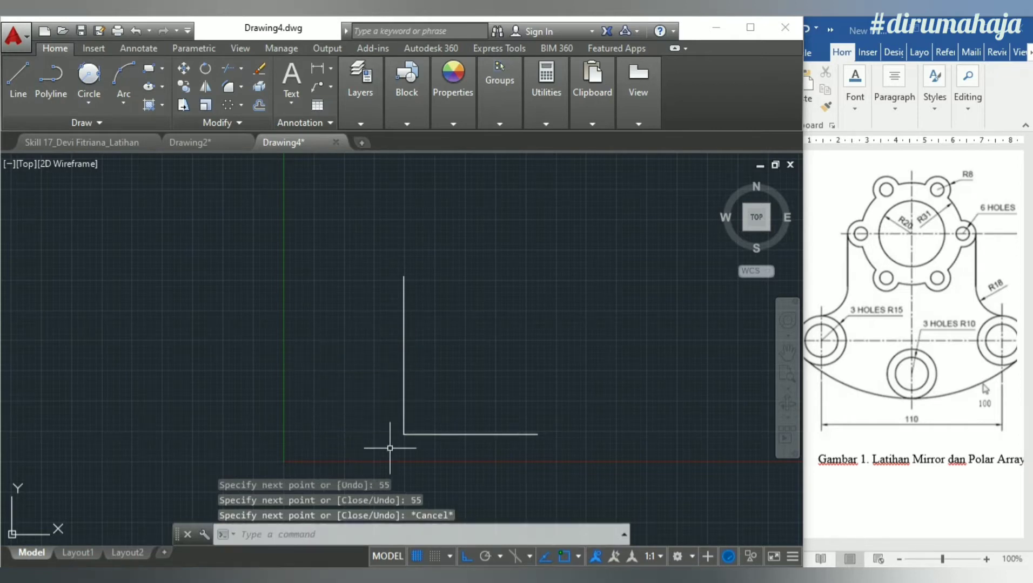
# Draw a 55-unit line leftward from the L's corner to form an inverted T
pyautogui.click(16, 78)
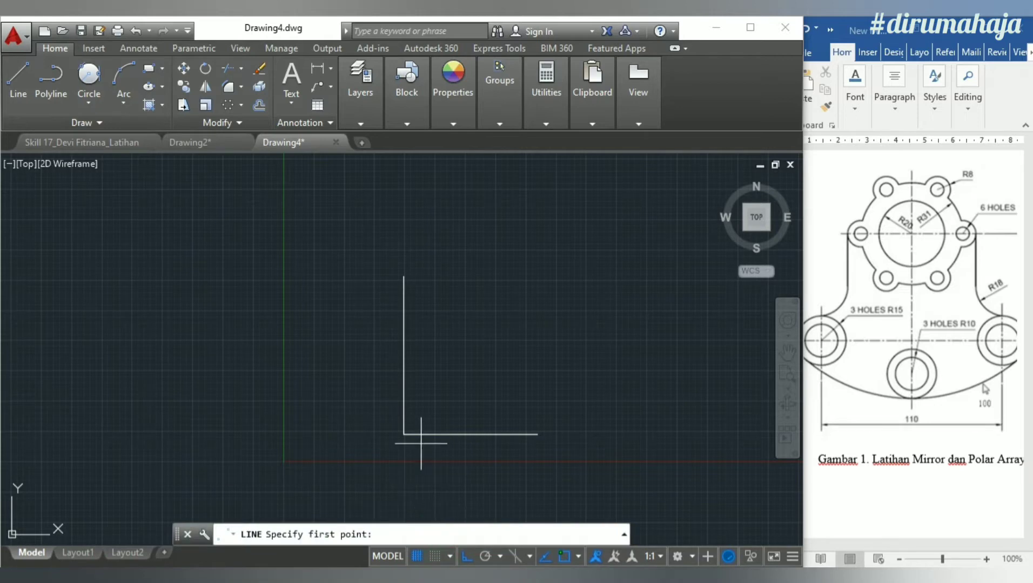
pyautogui.click(403, 434)
pyautogui.write('55')
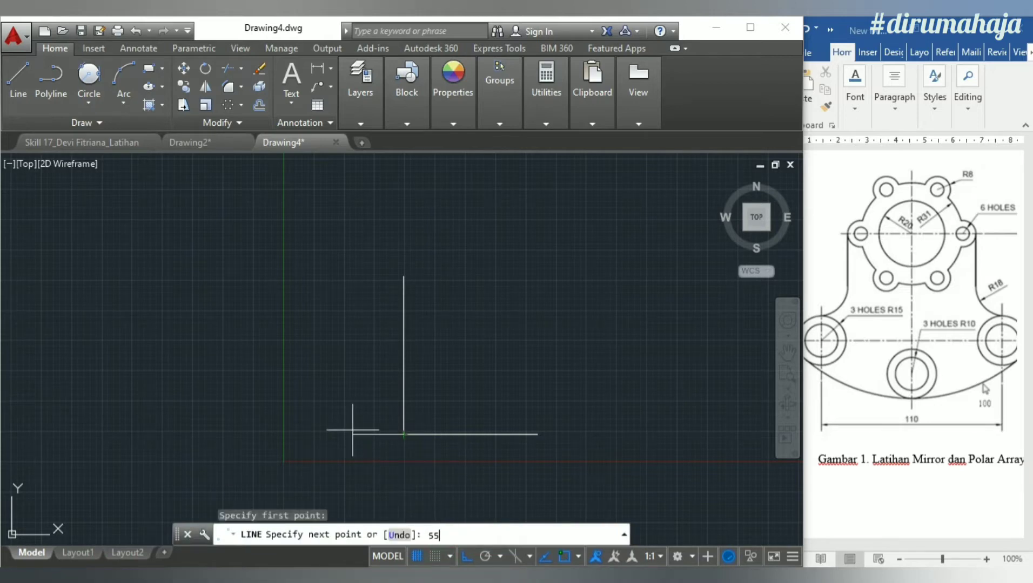
pyautogui.press('Return')
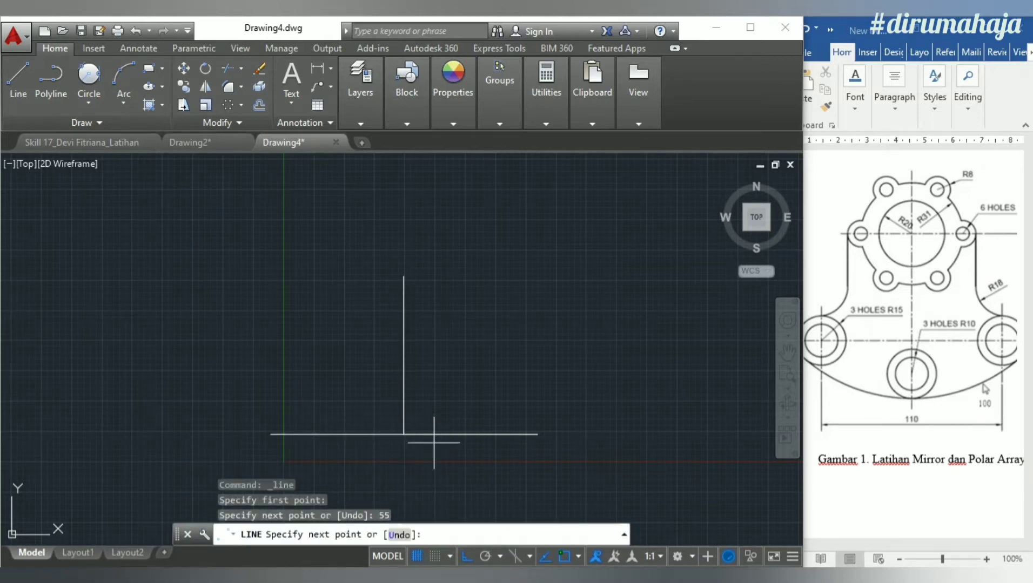
pyautogui.press('Escape')
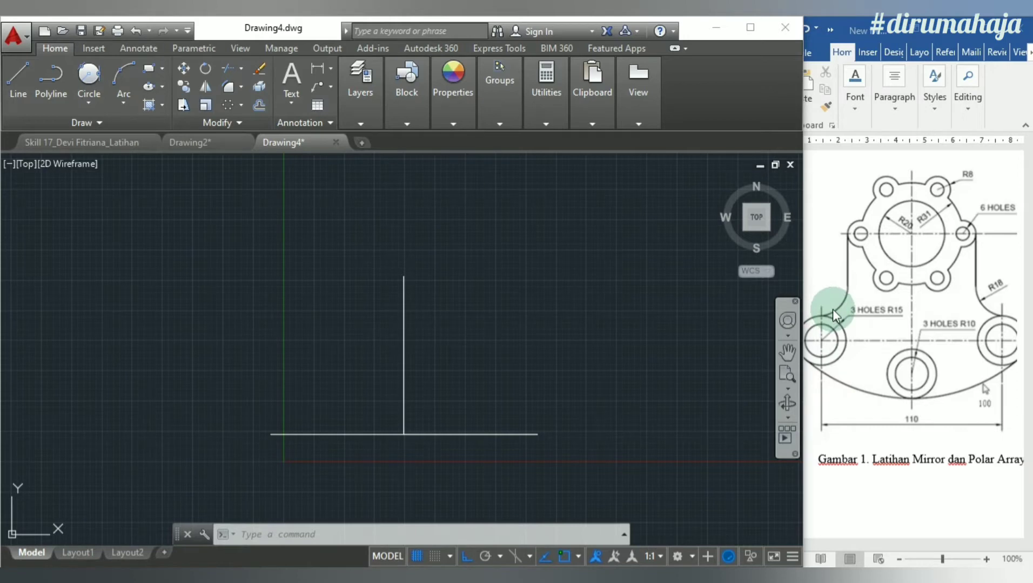
# Draw concentric radius 10 and 15 circles at the base line's left end
pyautogui.click(94, 92)
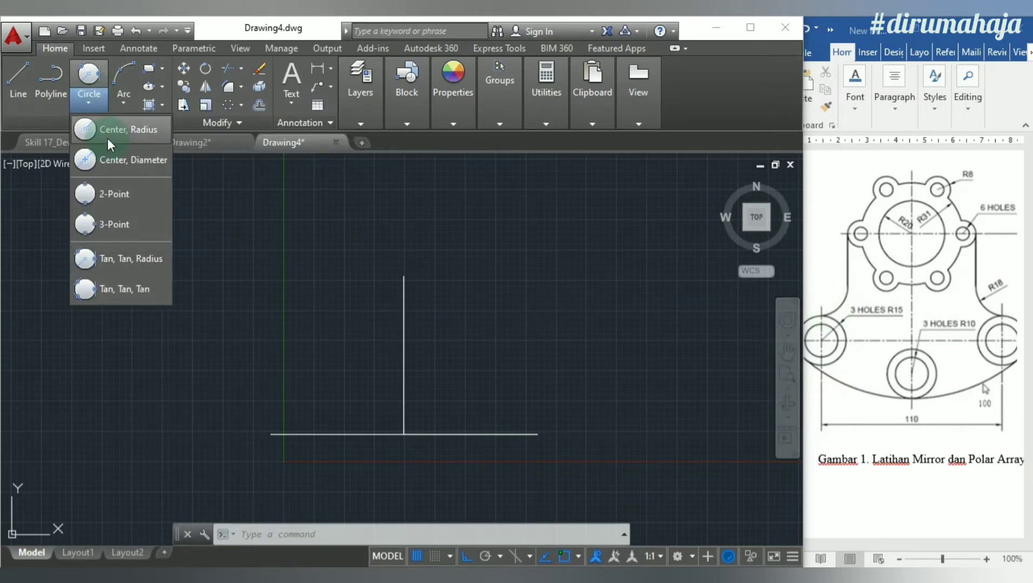
pyautogui.click(108, 139)
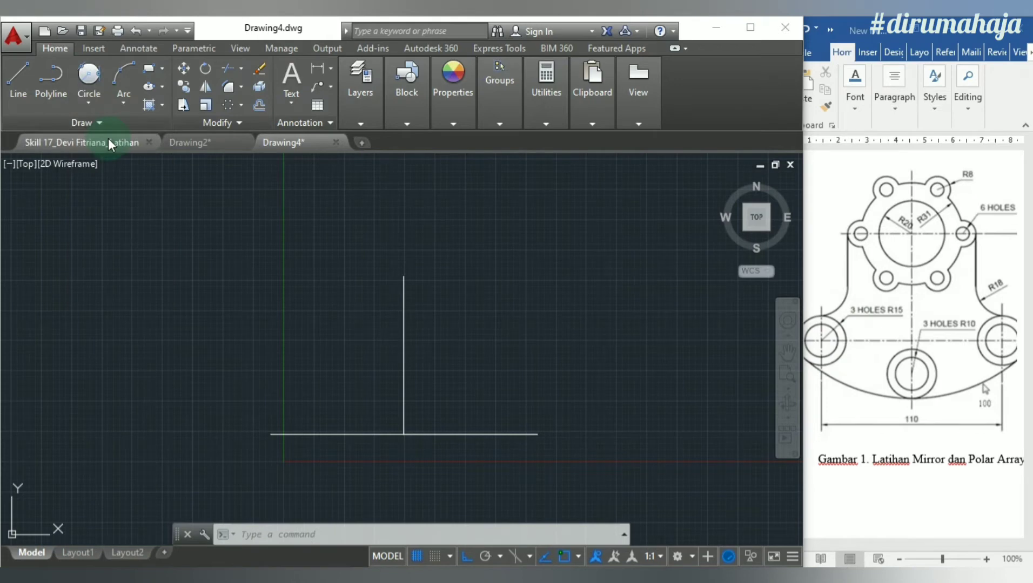
pyautogui.click(266, 435)
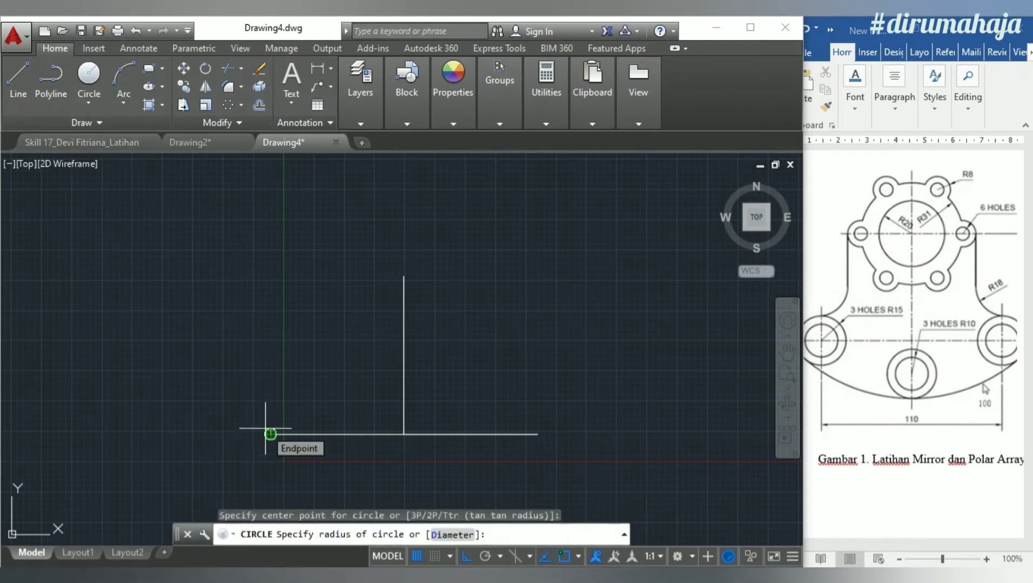
pyautogui.write('10')
pyautogui.press('Return')
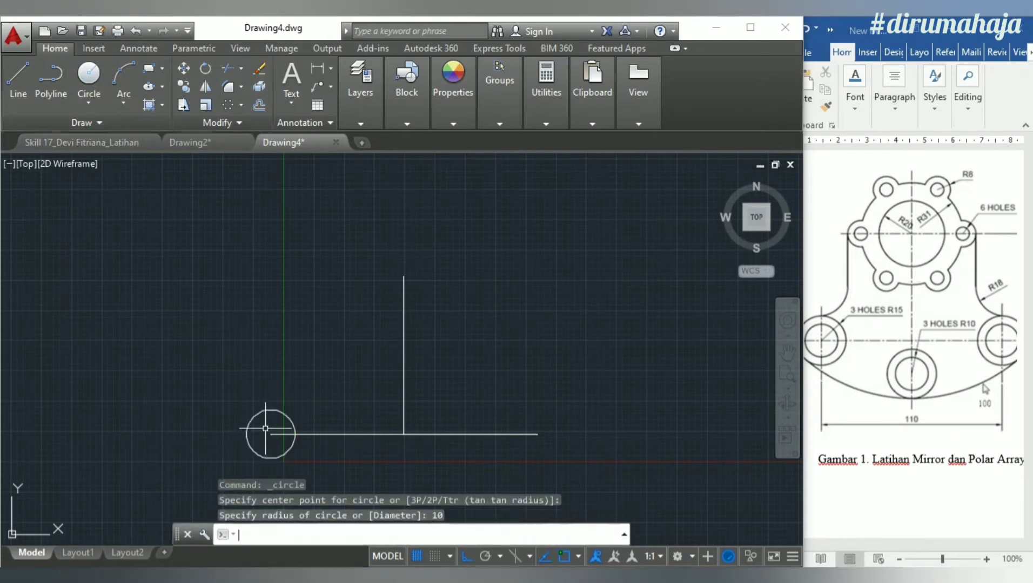
pyautogui.click(89, 76)
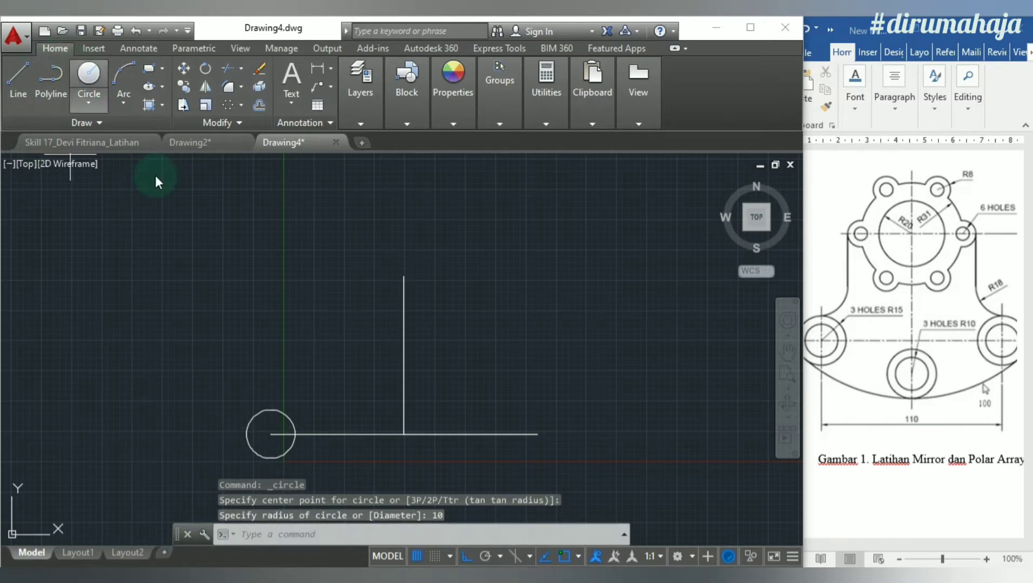
pyautogui.click(271, 435)
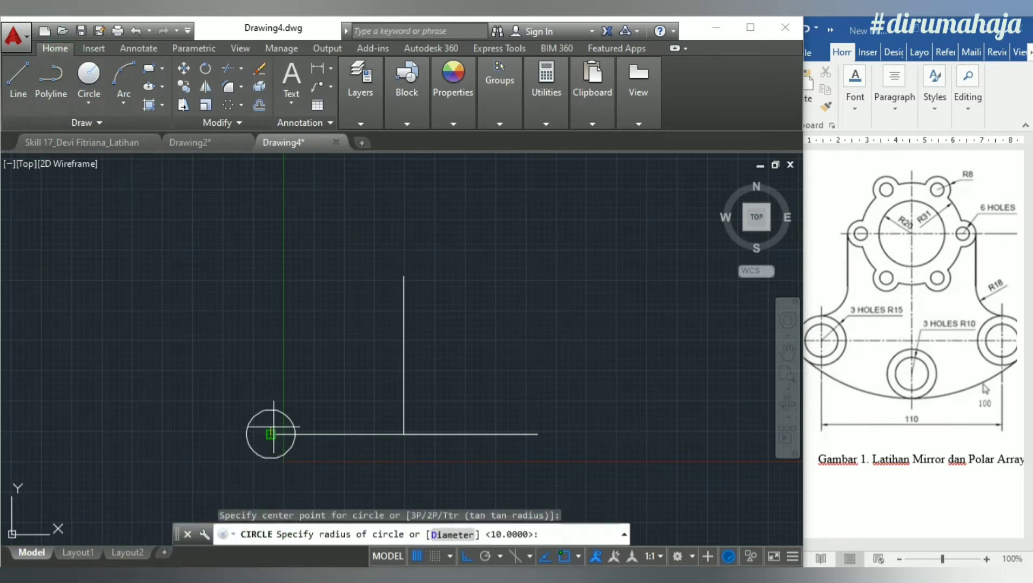
pyautogui.write('15')
pyautogui.press('Return')
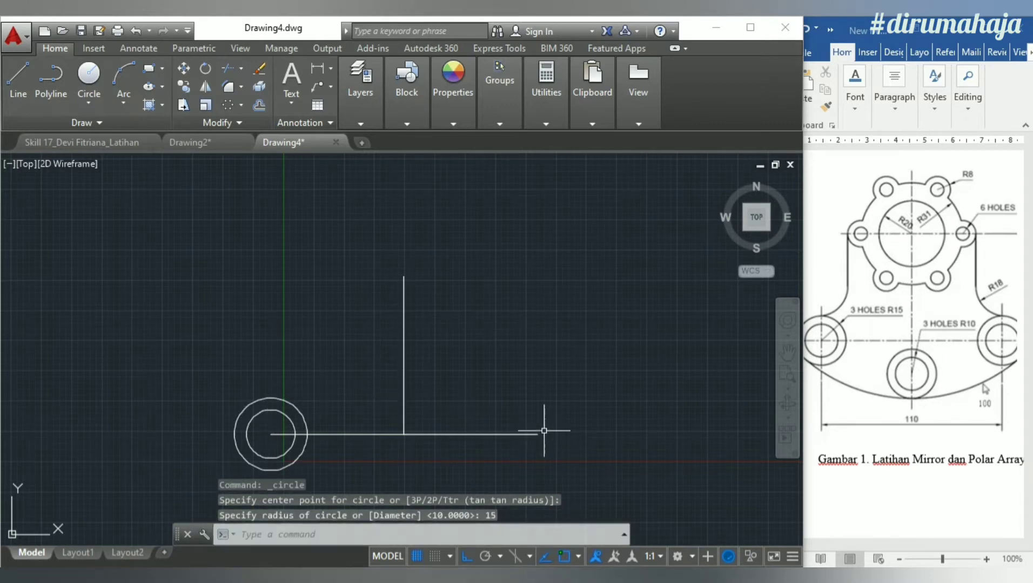
# Draw matching radius 10 and 15 concentric circles at the base line's right end
pyautogui.click(91, 76)
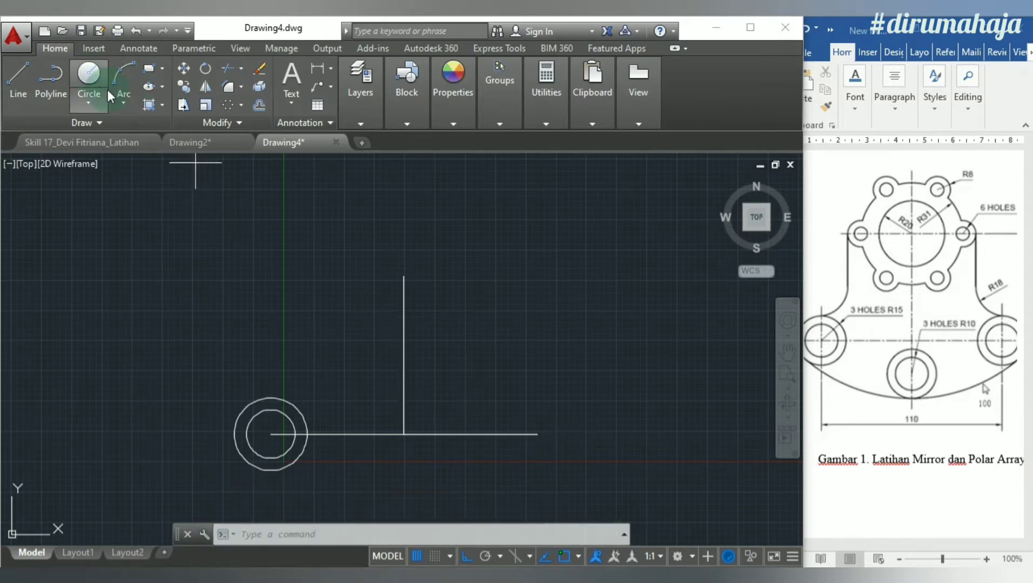
pyautogui.click(540, 426)
pyautogui.write('10')
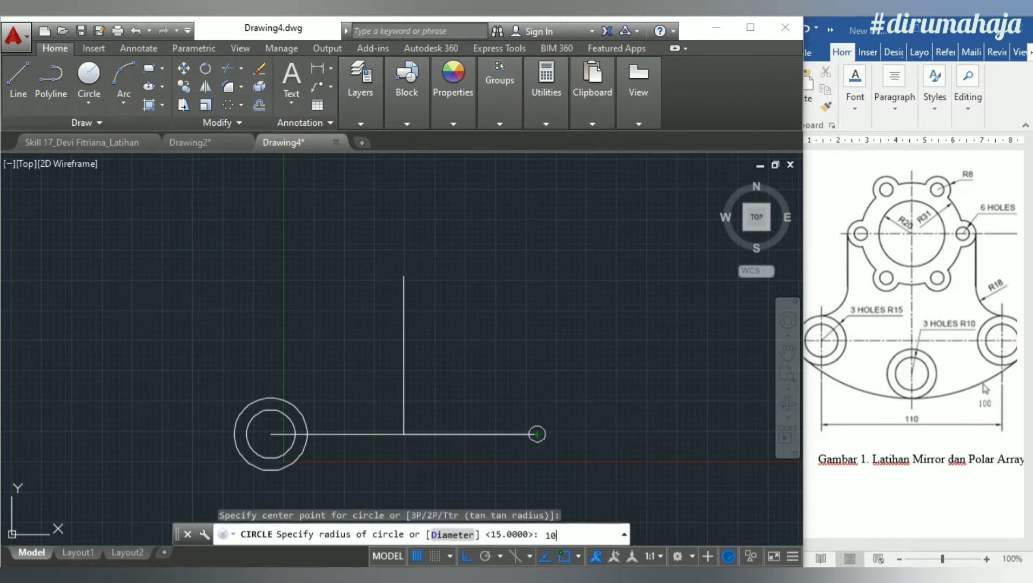
pyautogui.press('Return')
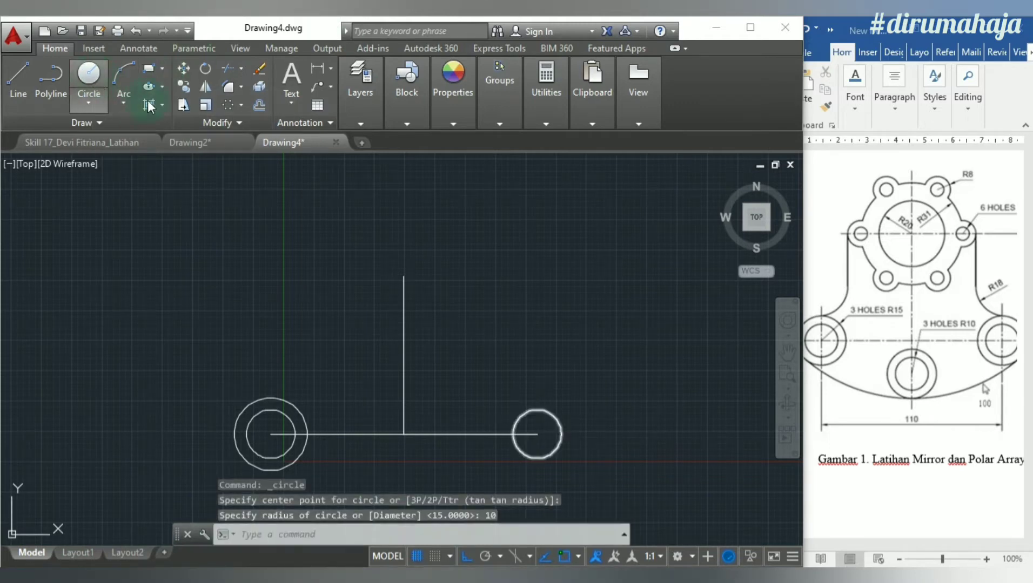
pyautogui.press('Return')
pyautogui.click(537, 435)
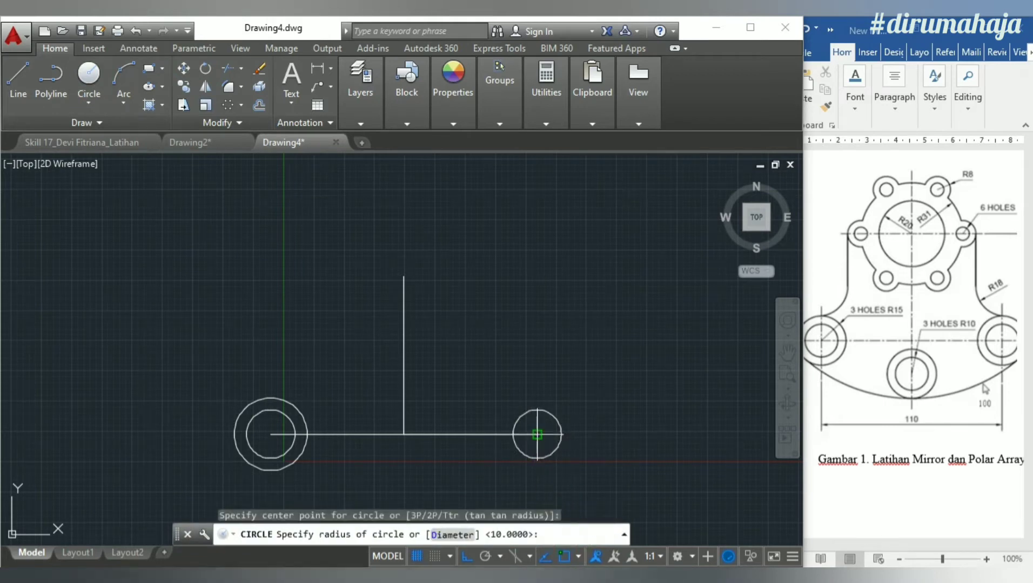
pyautogui.write('15')
pyautogui.press('Return')
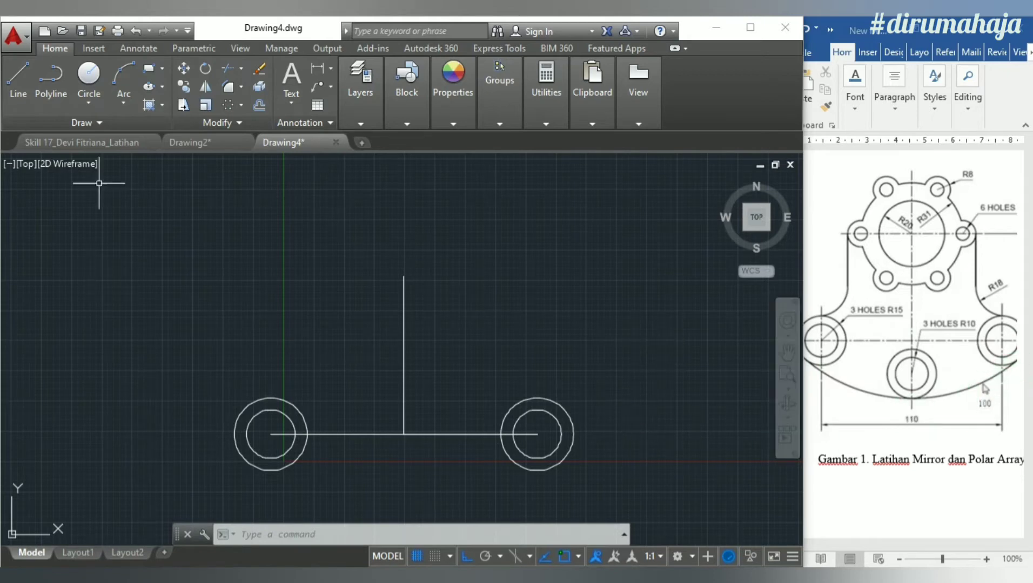
# Draw a Tan, Tan, Radius circle of radius 100 touching both outer R15 circles
pyautogui.click(86, 106)
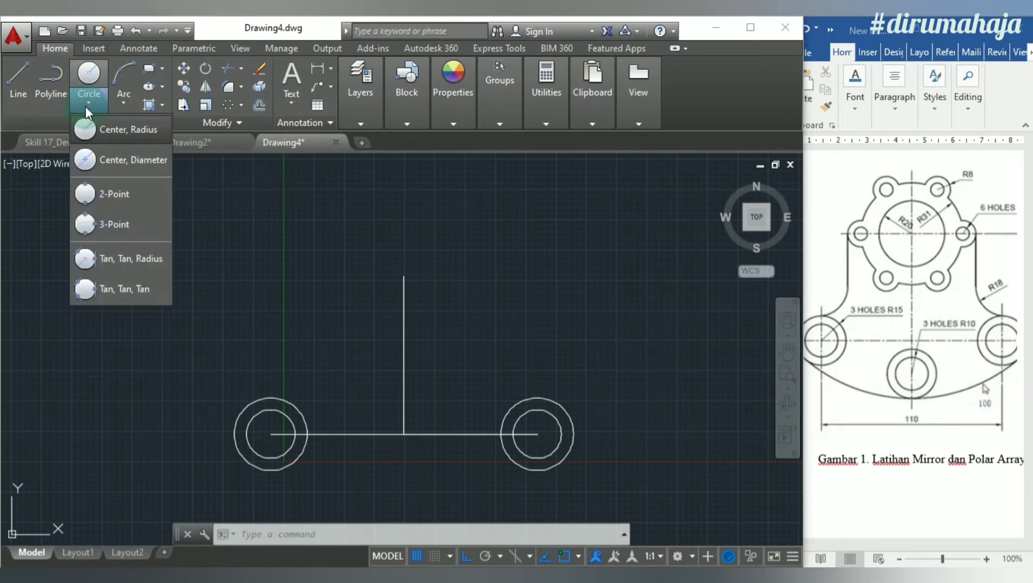
pyautogui.click(127, 260)
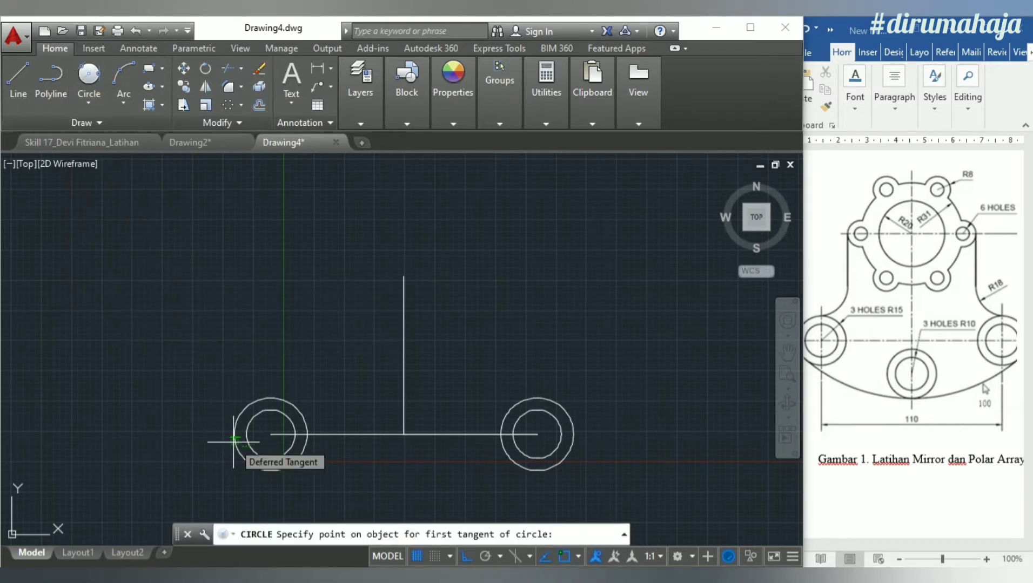
pyautogui.click(234, 442)
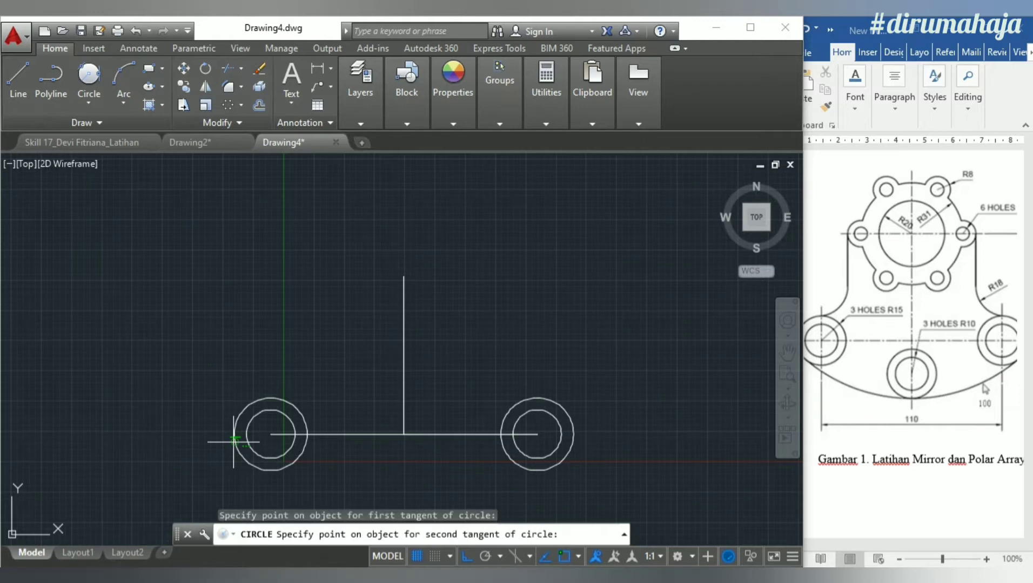
pyautogui.click(572, 444)
pyautogui.write('100')
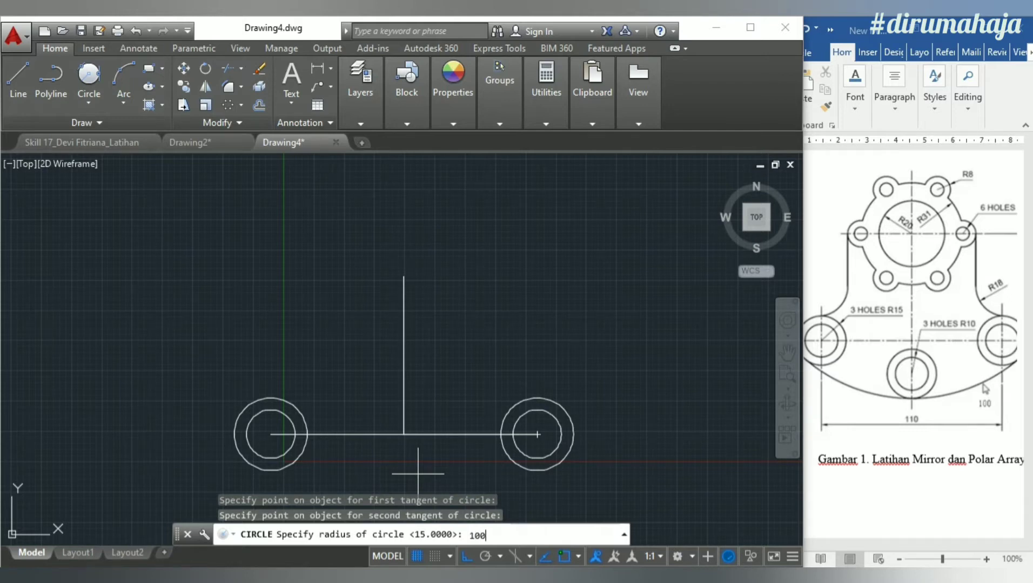
pyautogui.press('Return')
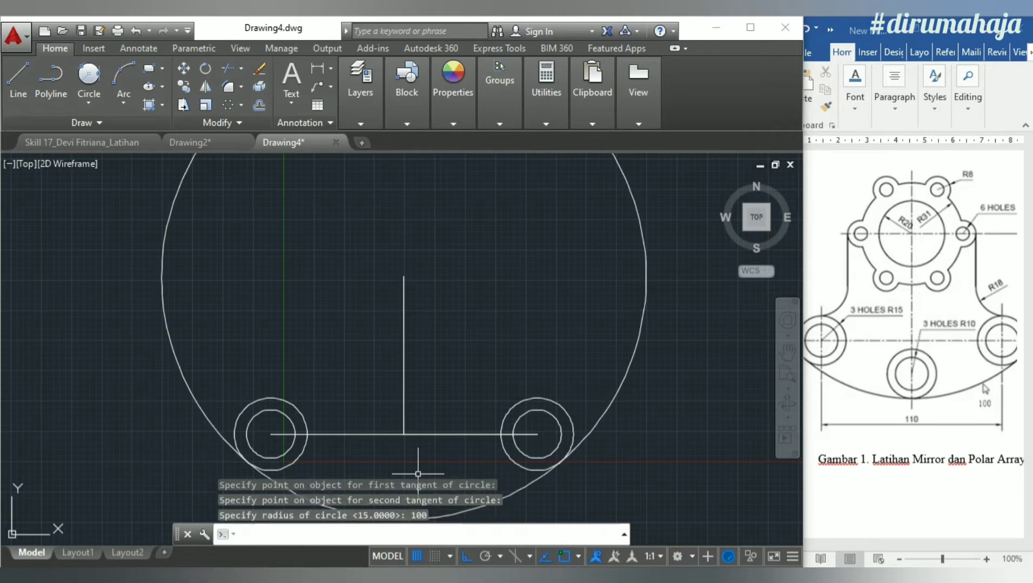
pyautogui.scroll(-2, 418, 422)
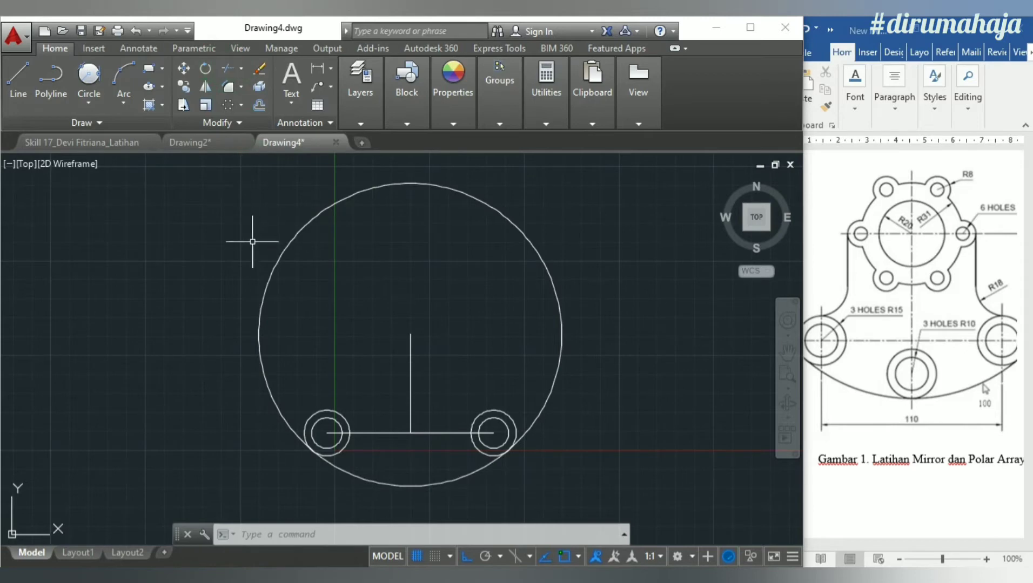
# Trim the radius-100 circle's upper part, keeping the lower arc between the outer circles
pyautogui.click(231, 61)
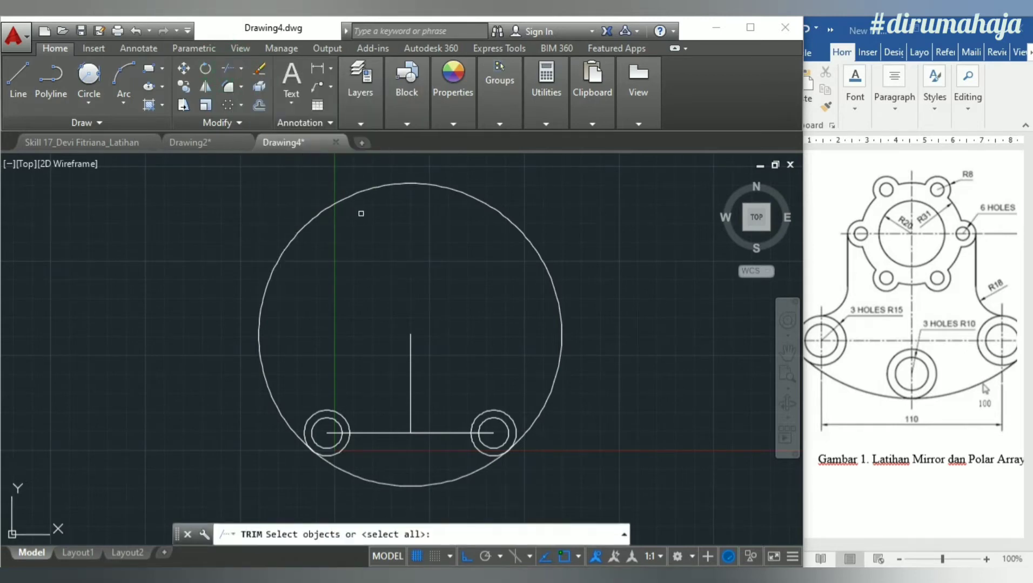
pyautogui.press('Return')
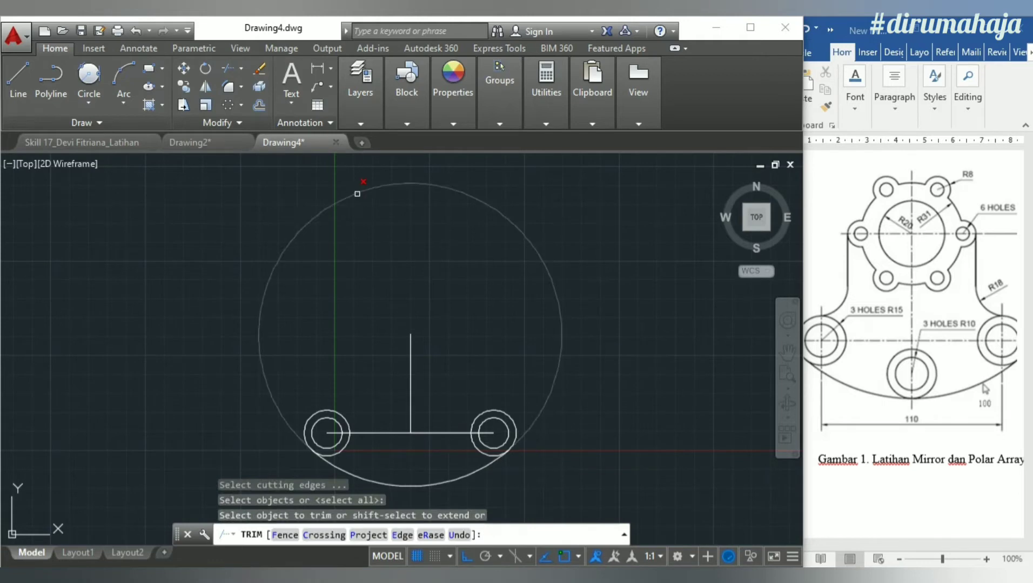
pyautogui.click(357, 189)
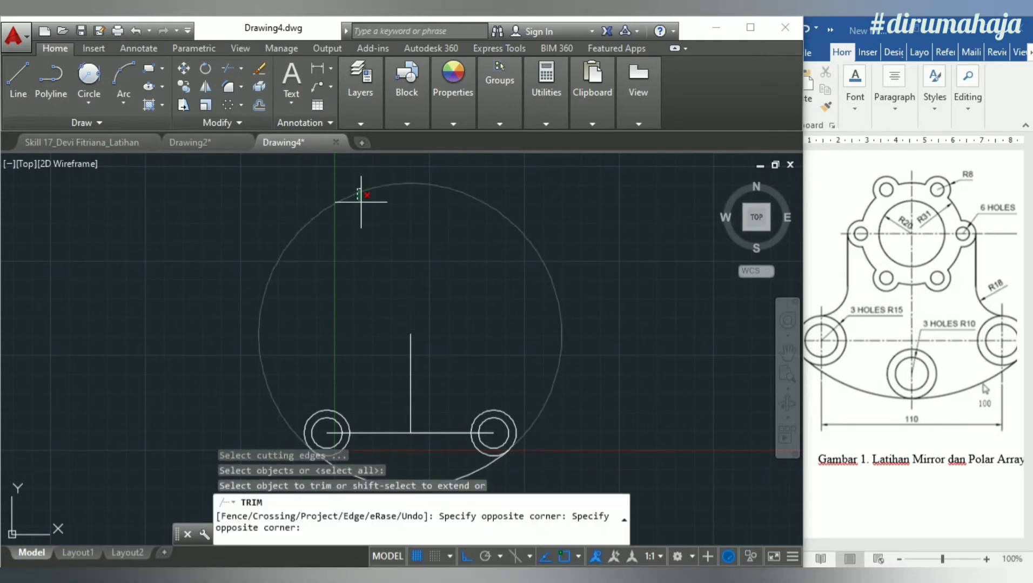
pyautogui.click(358, 197)
pyautogui.click(428, 432)
pyautogui.press('Escape')
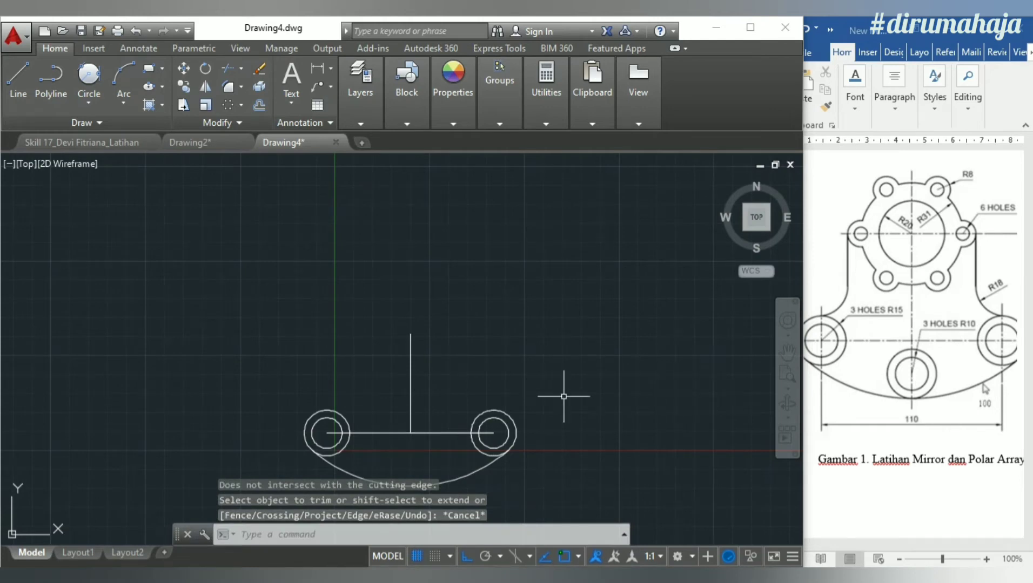
pyautogui.scroll(2, 535, 399)
pyautogui.scroll(2, 532, 410)
pyautogui.moveTo(533, 410)
pyautogui.mouseDown(button='middle')
pyautogui.moveTo(569, 289)
pyautogui.moveTo(651, 281)
pyautogui.mouseUp(button='middle')
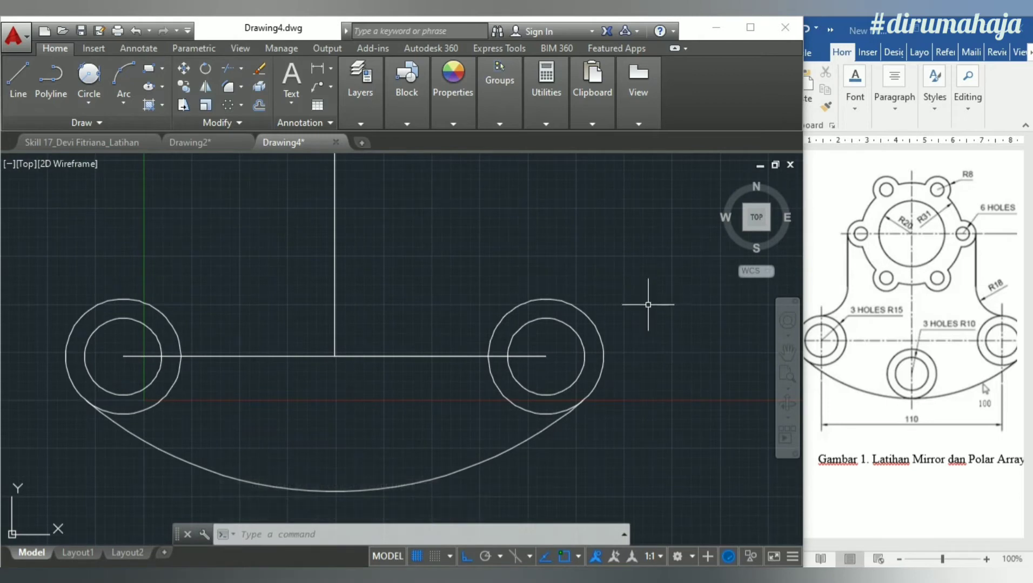
pyautogui.scroll(-2, 651, 304)
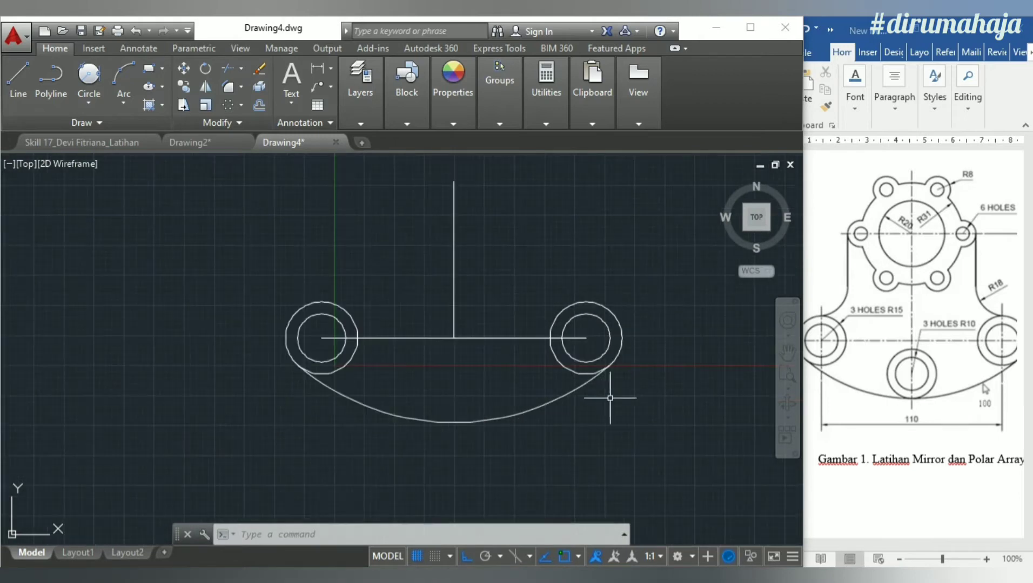
# Draw an Ortho vertical line from the left circles' centre down past the lower arc
pyautogui.click(868, 401)
pyautogui.click(911, 380)
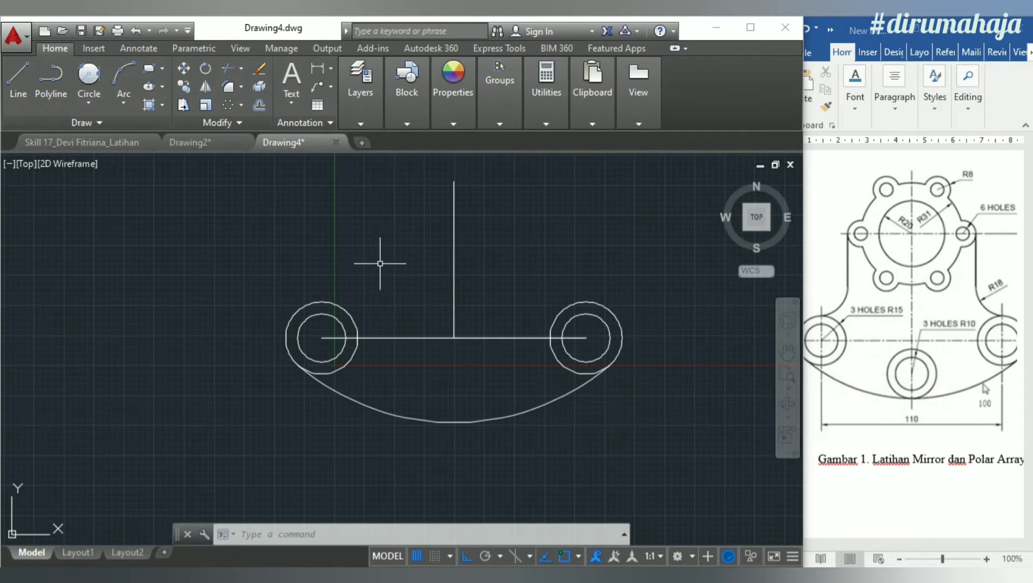
pyautogui.click(69, 146)
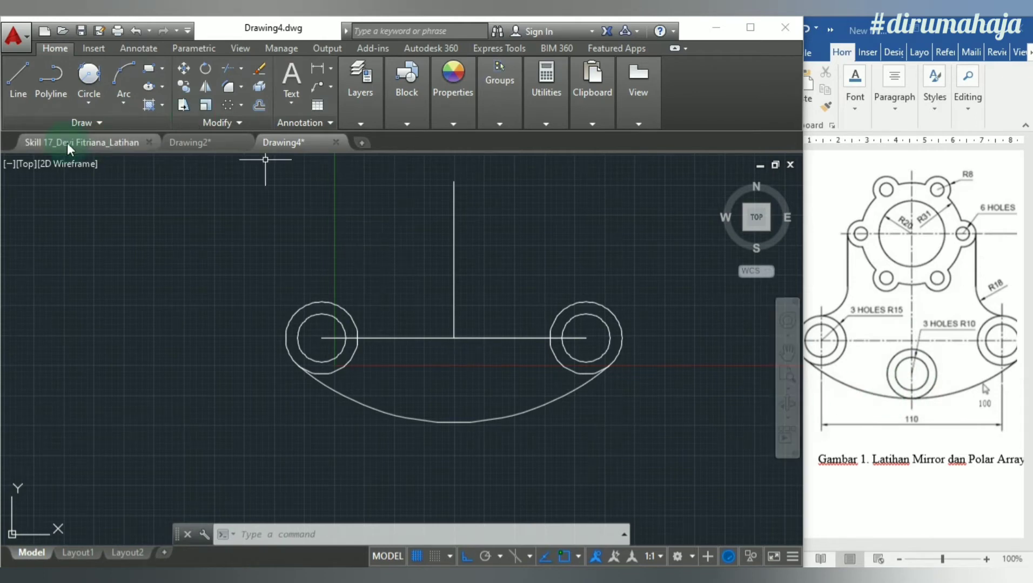
pyautogui.click(19, 81)
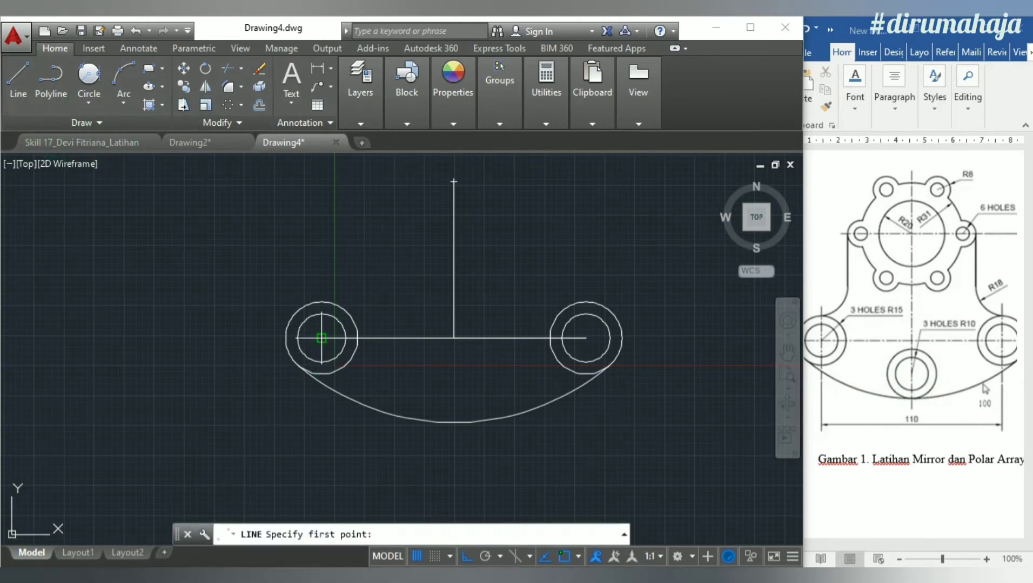
pyautogui.click(321, 338)
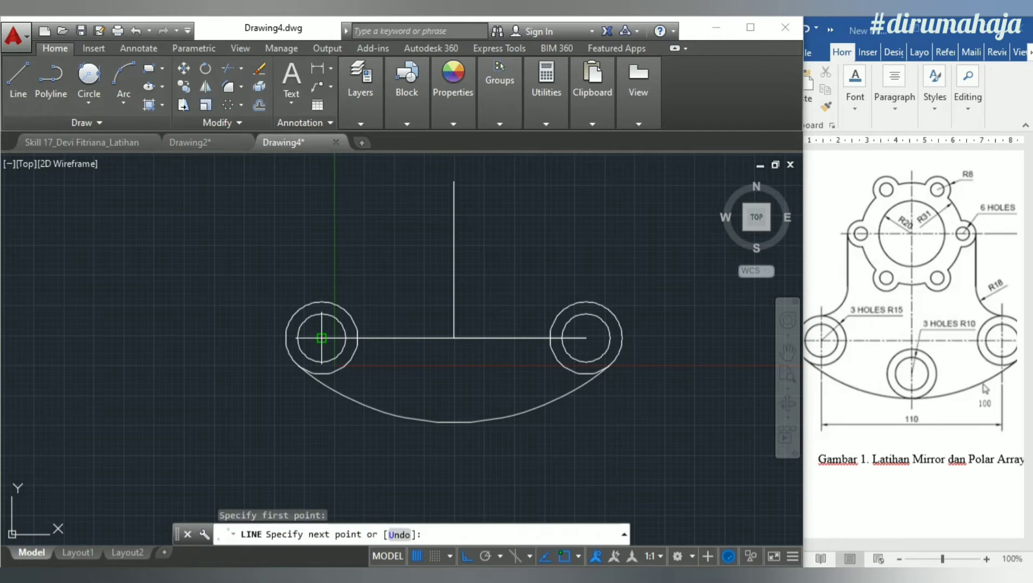
pyautogui.click(322, 420)
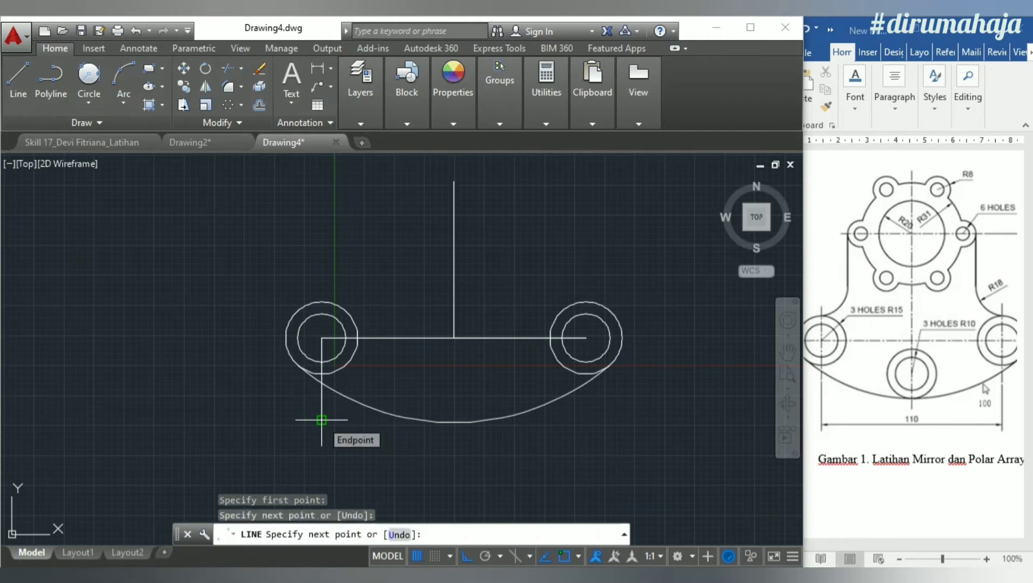
pyautogui.press('Escape')
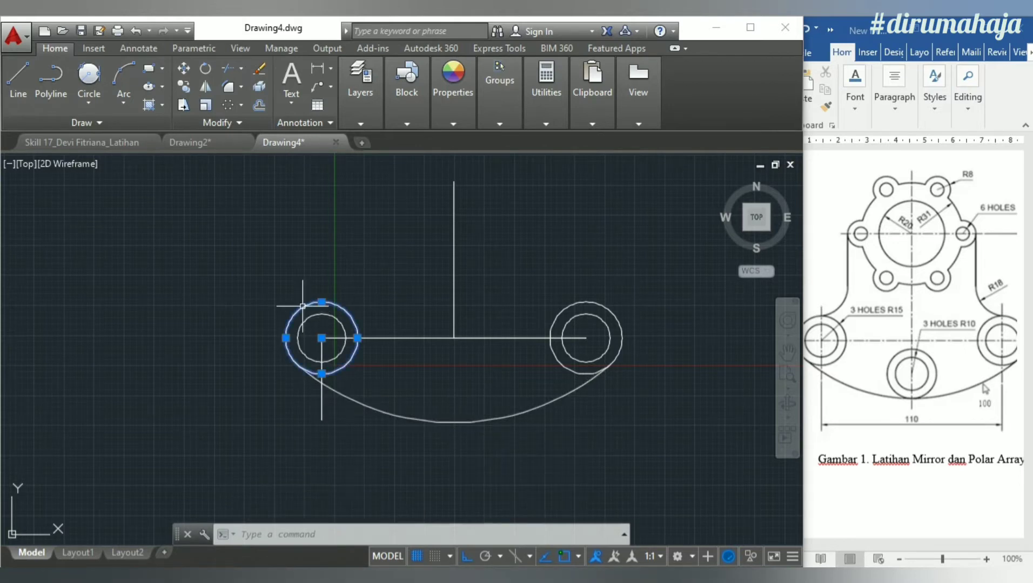
# Copy the left R10/R15 circle pair to the base's middle and delete the vertical construction line
pyautogui.click(307, 322)
pyautogui.click(307, 322)
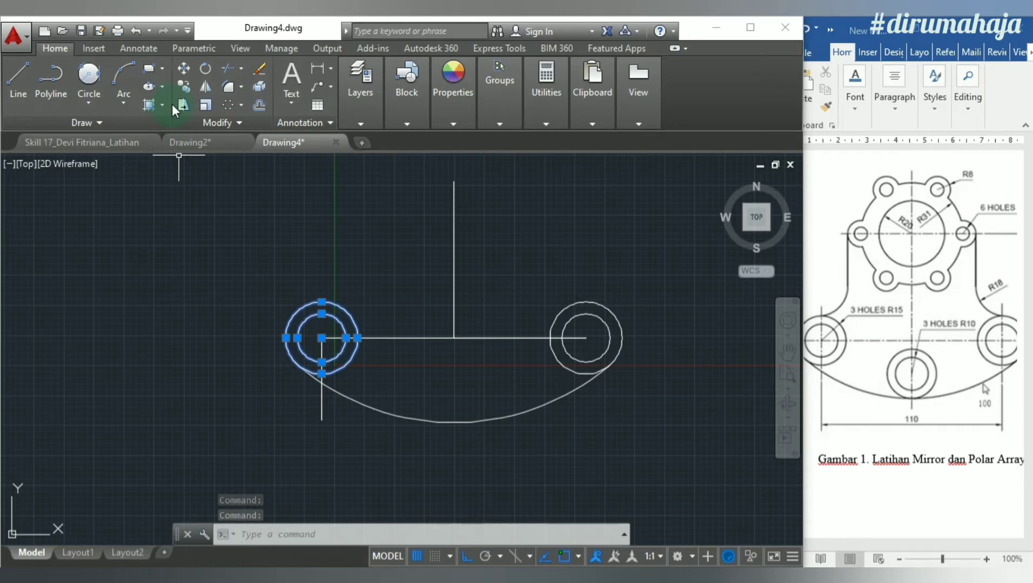
pyautogui.click(183, 88)
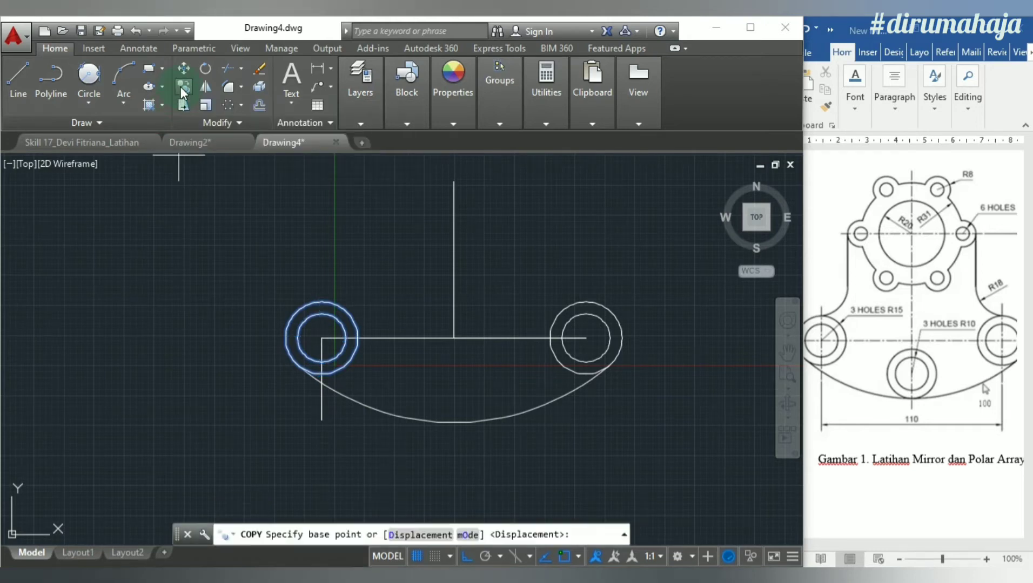
pyautogui.click(321, 373)
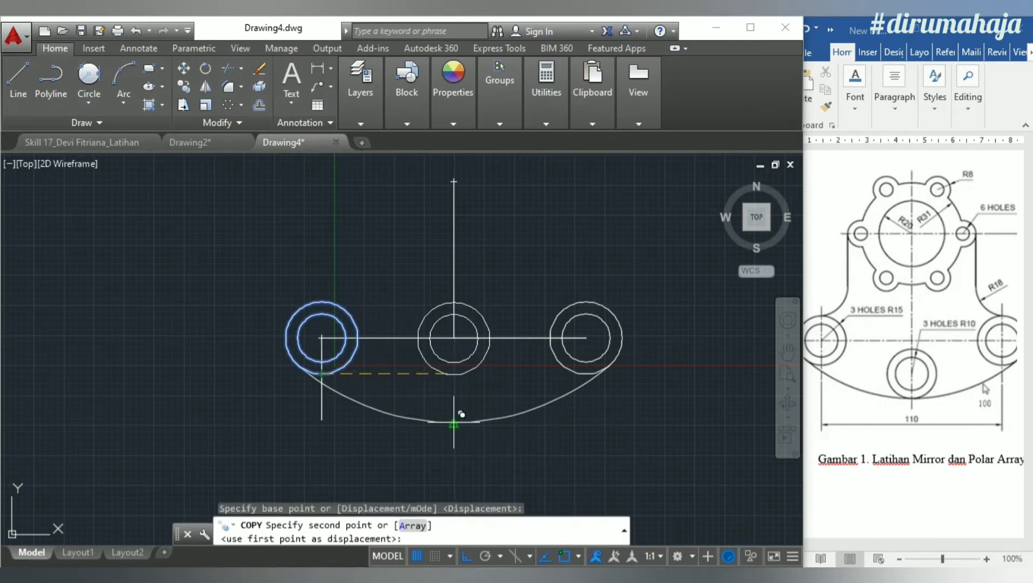
pyautogui.click(454, 421)
pyautogui.press('Escape')
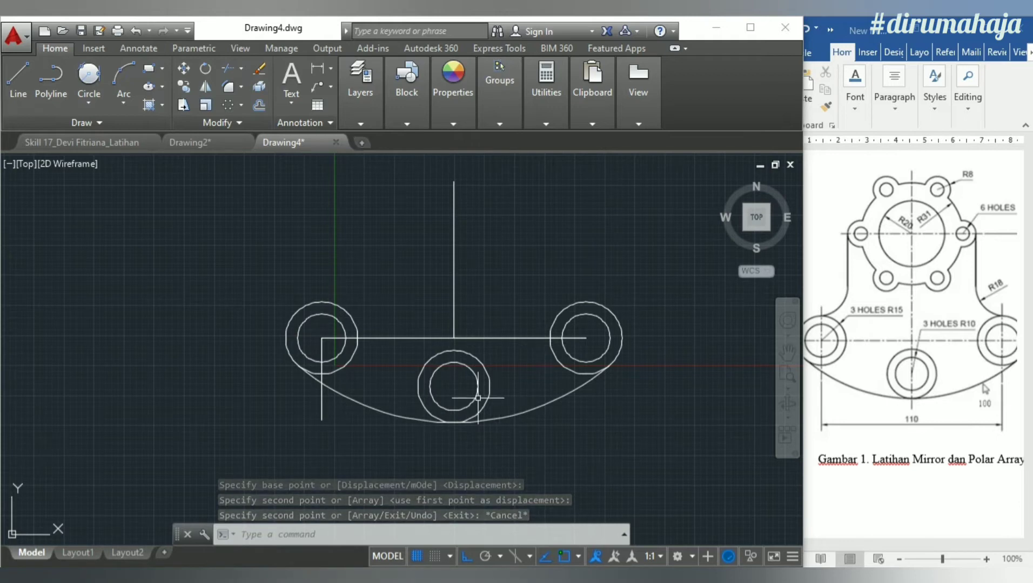
pyautogui.click(322, 351)
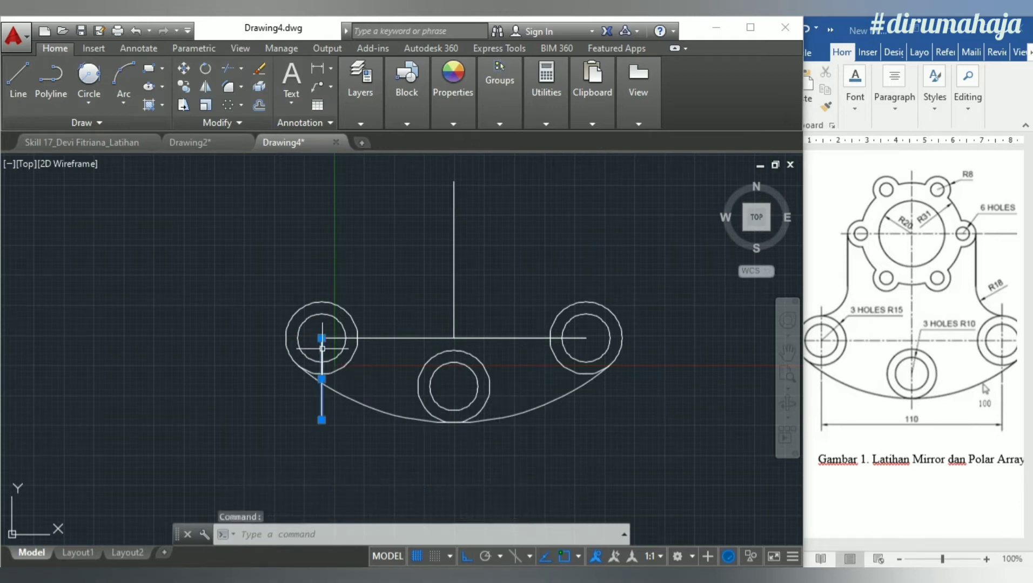
pyautogui.press('Delete')
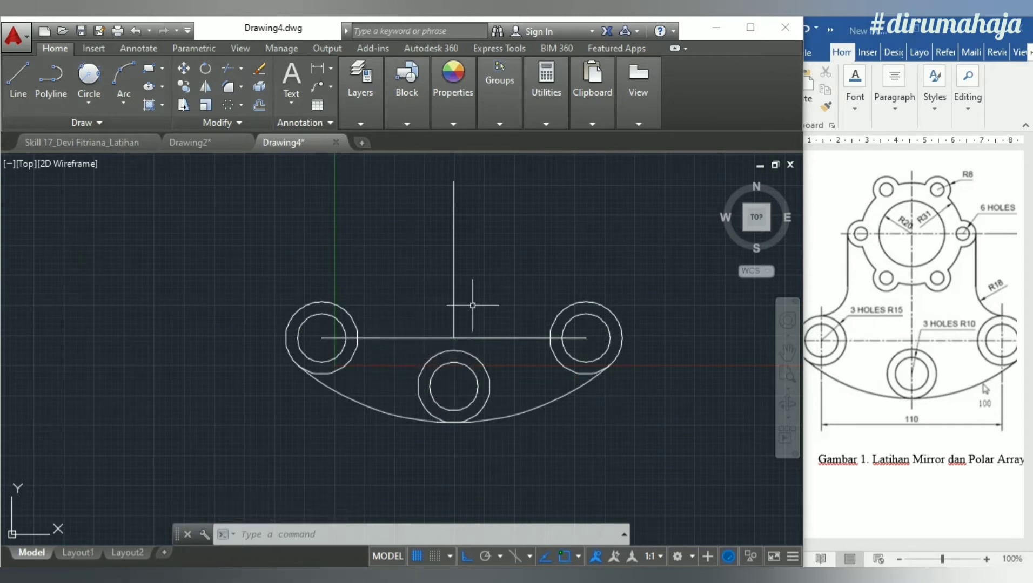
# Pan the drawing downward to leave open space above the vertical centre line
pyautogui.moveTo(494, 267); pyautogui.dragTo(487, 346, button='middle')
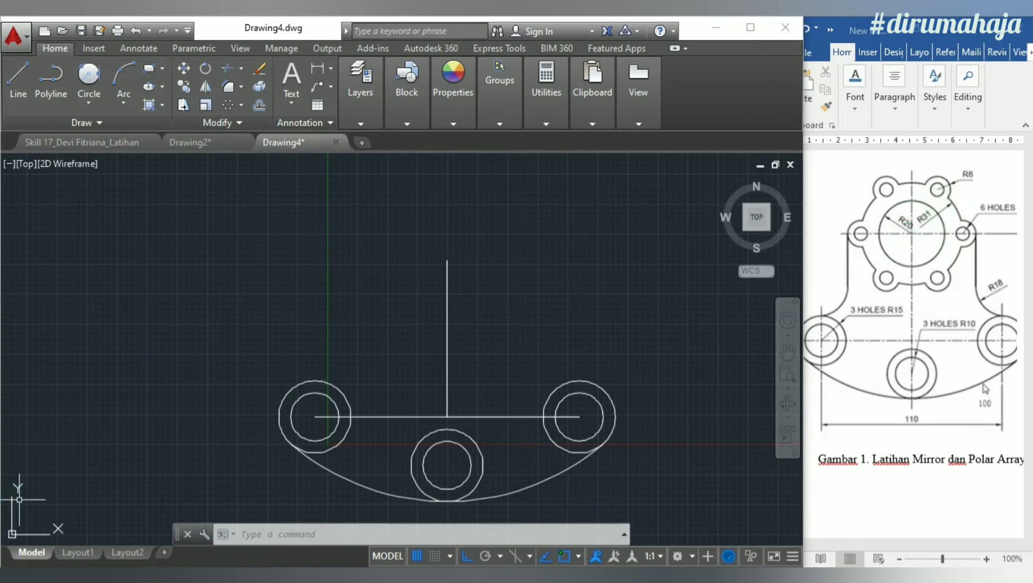
# Draw concentric circles of radius 20 and 31 at the vertical centre line's top endpoint
pyautogui.click(93, 98)
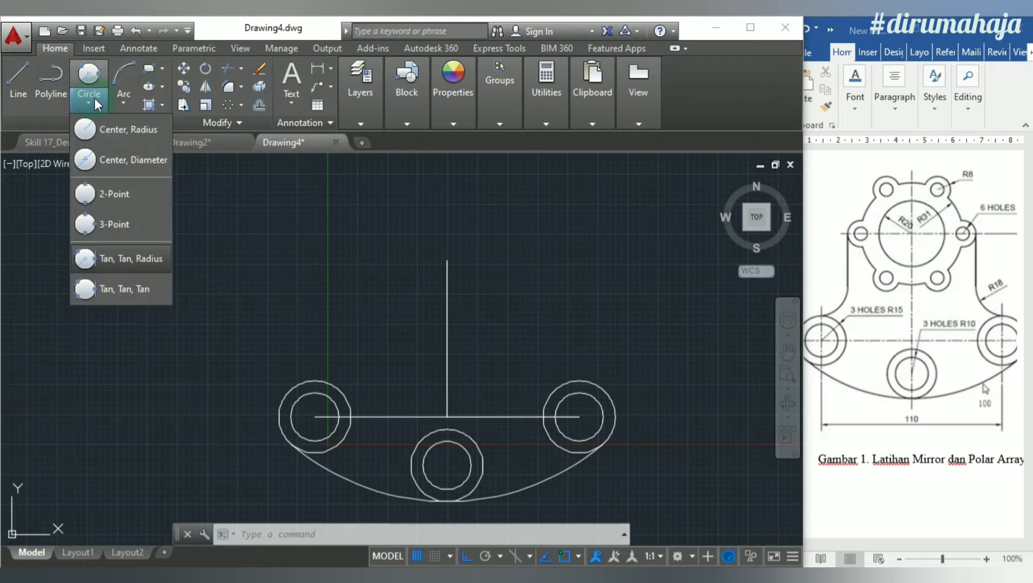
pyautogui.click(106, 124)
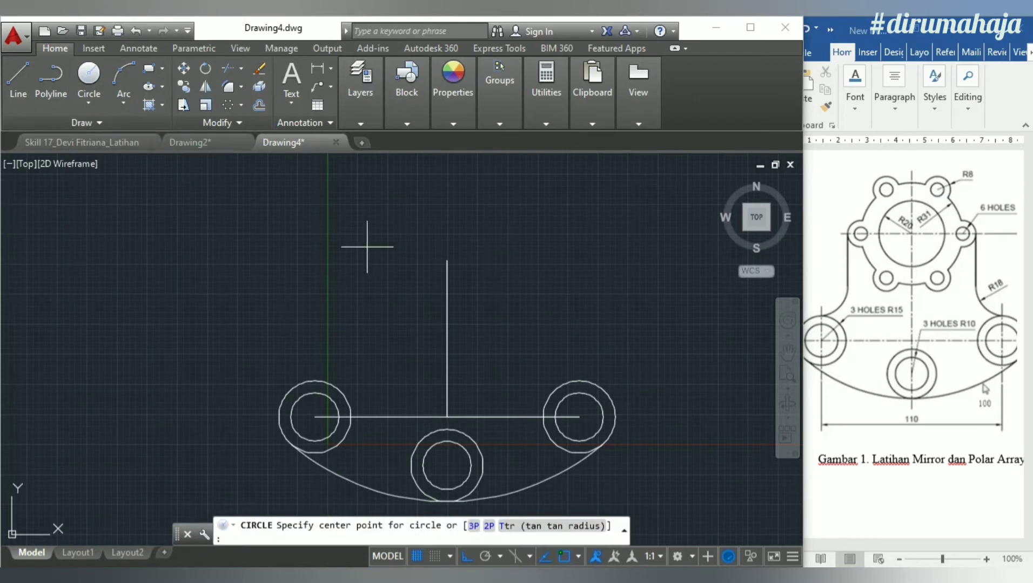
pyautogui.click(447, 261)
pyautogui.write('20')
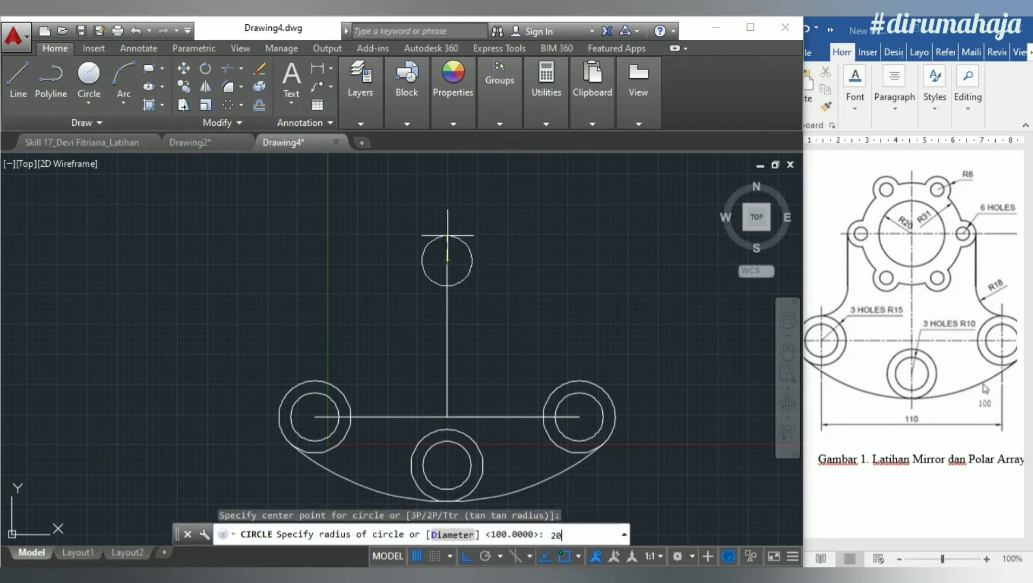
pyautogui.press('Return')
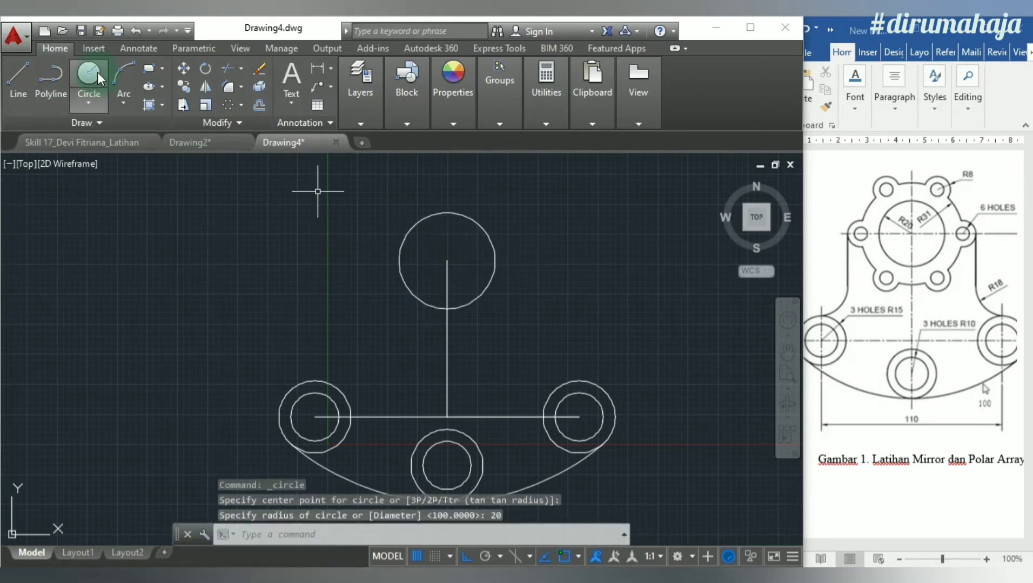
pyautogui.click(96, 73)
pyautogui.click(446, 262)
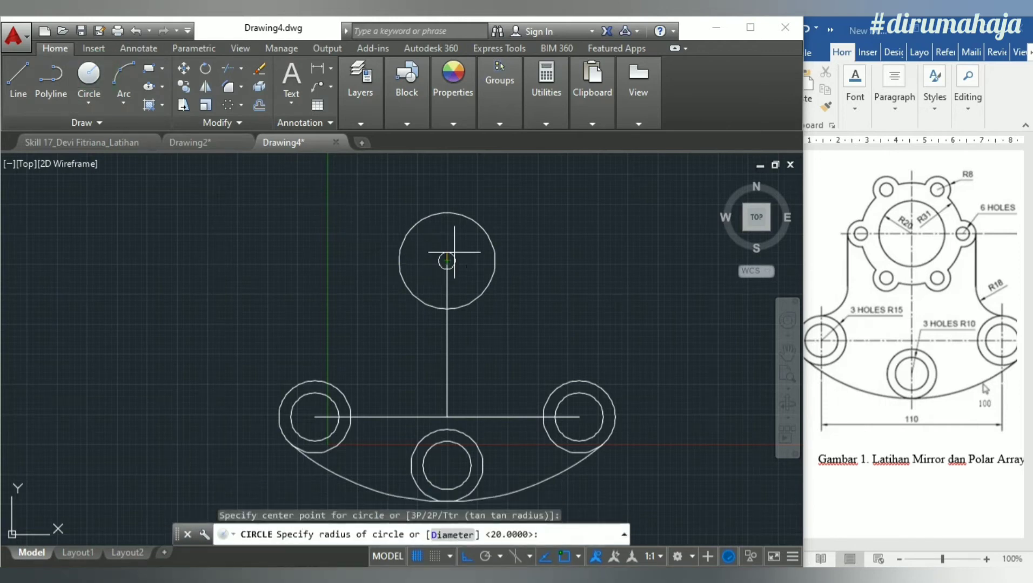
pyautogui.write('31')
pyautogui.press('Return')
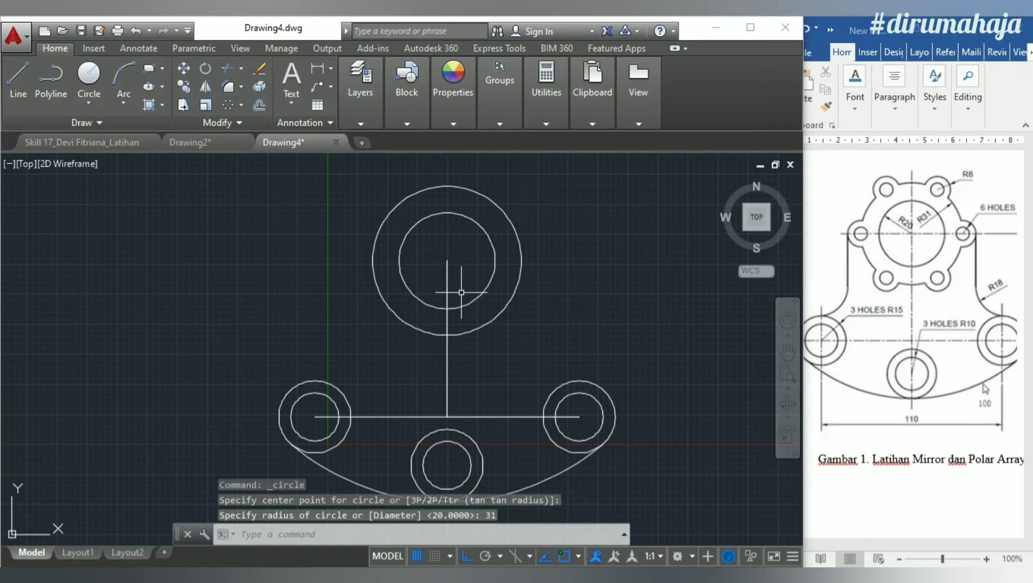
pyautogui.click(850, 294)
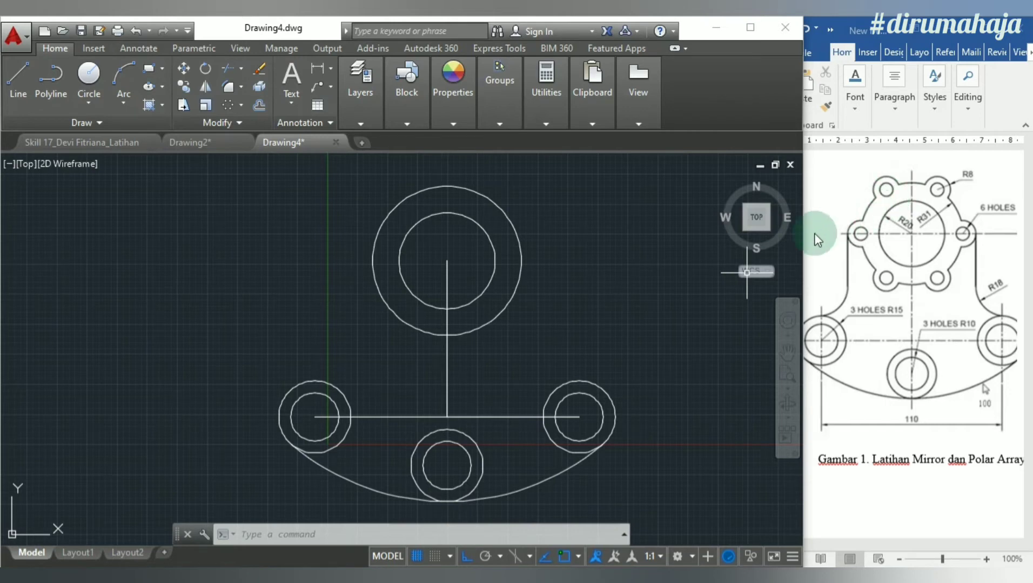
# Draw a horizontal line from the top circles' centre rightward past the outer circle
pyautogui.click(23, 76)
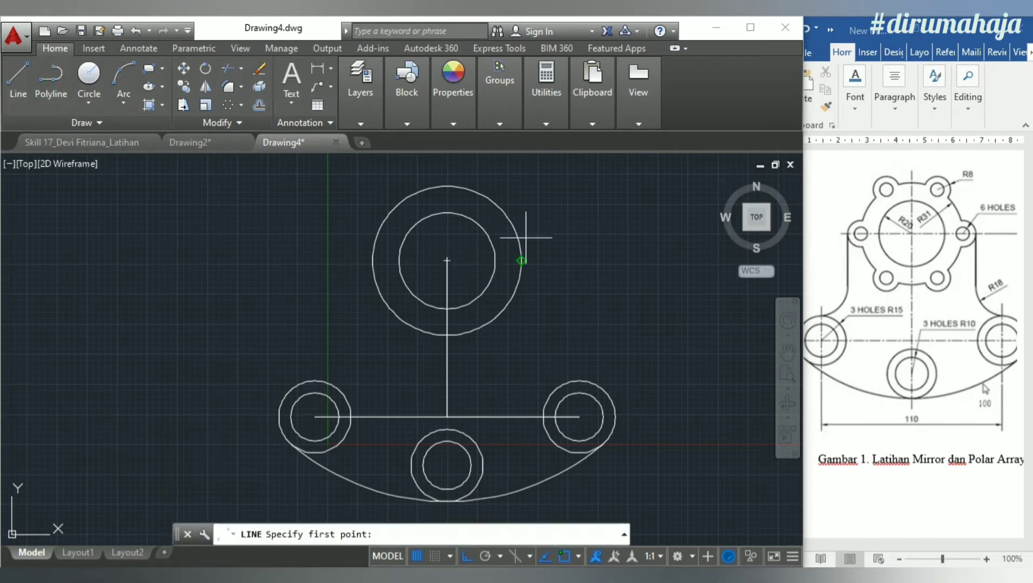
pyautogui.click(447, 261)
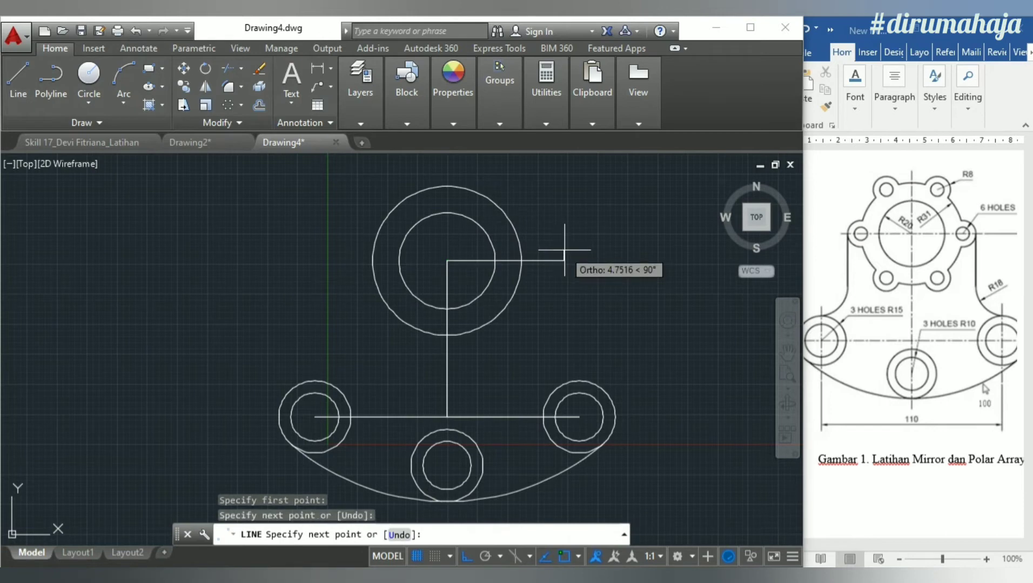
pyautogui.press('Escape')
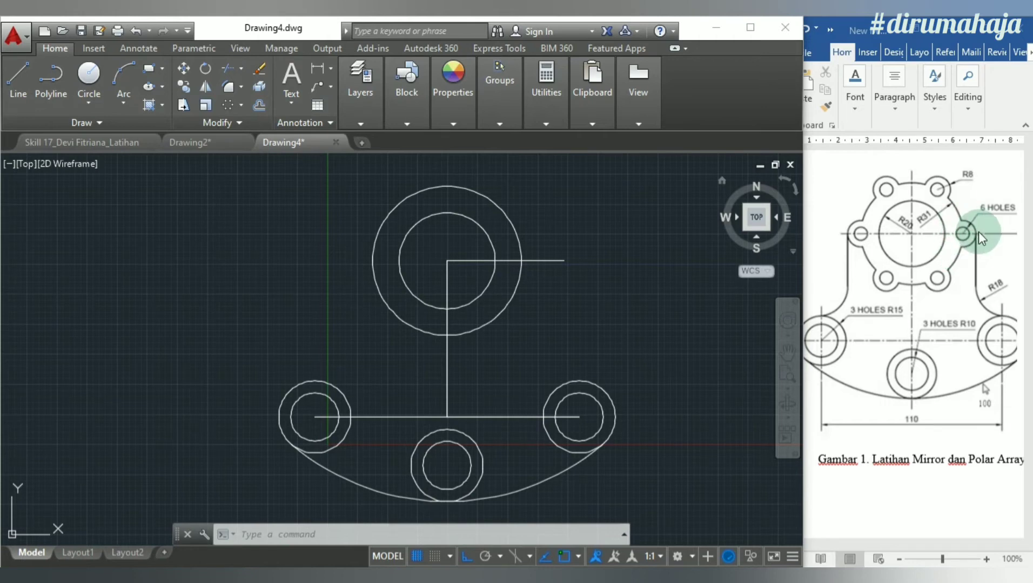
# Add a radius-4 hole and radius-8 ring on the outer circle's right edge, then erase the guide line
pyautogui.click(92, 79)
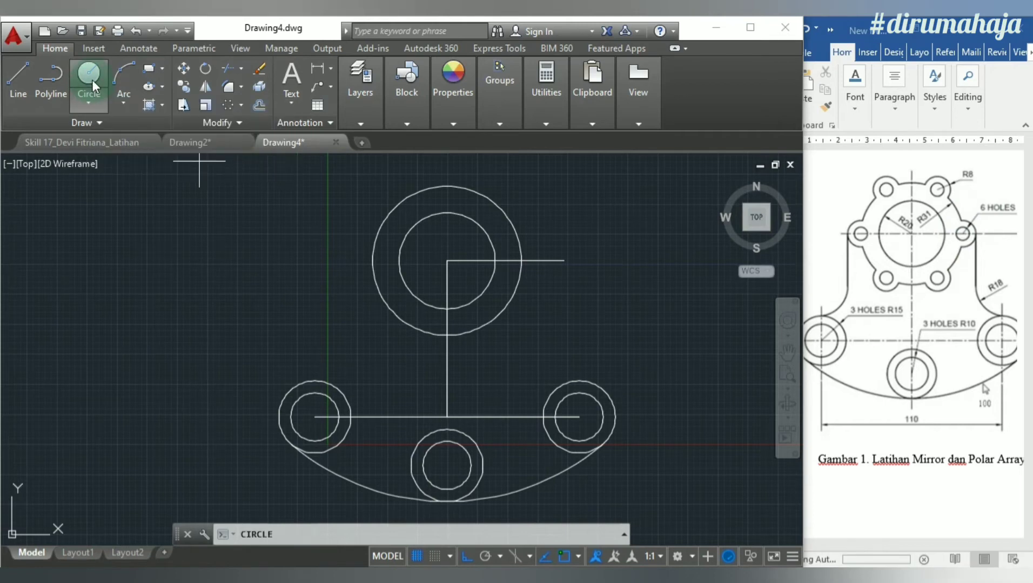
pyautogui.click(521, 261)
pyautogui.write('4')
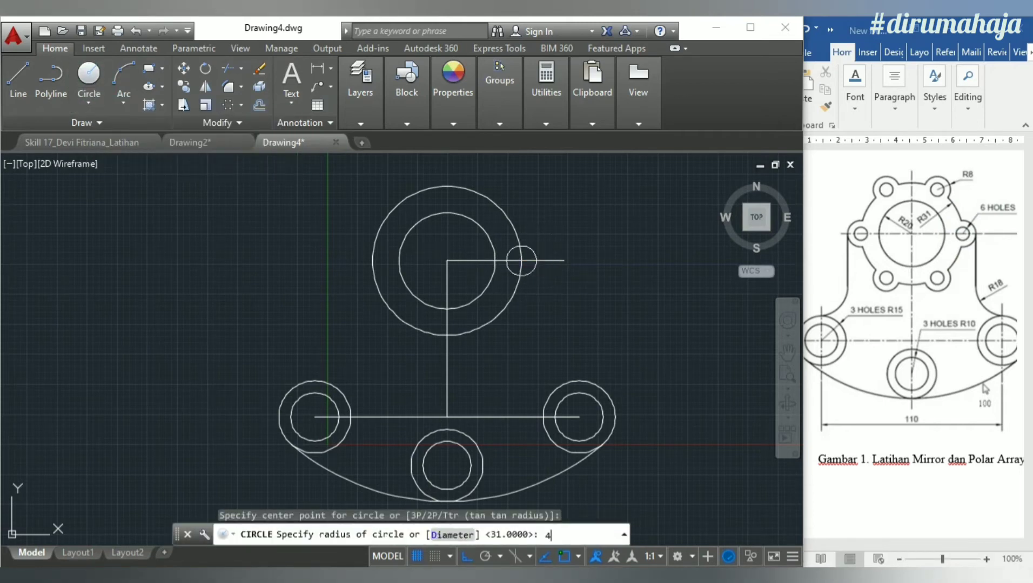
pyautogui.press('Return')
pyautogui.click(92, 77)
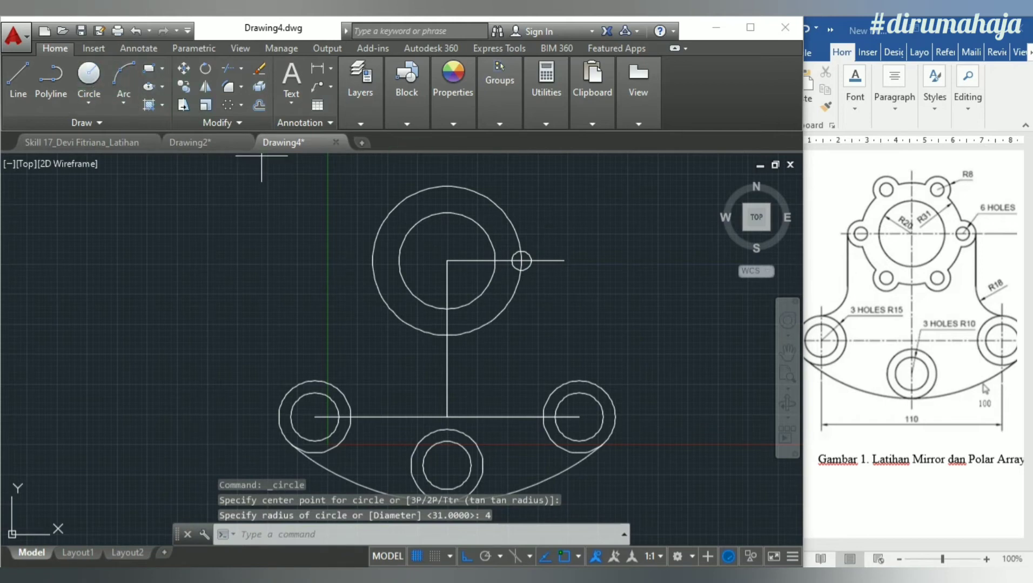
pyautogui.click(520, 261)
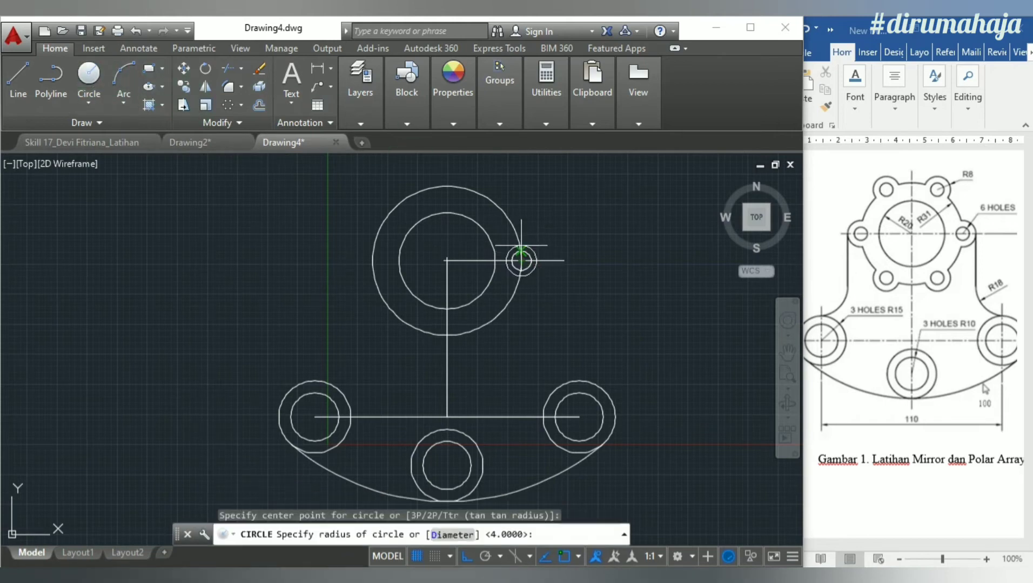
pyautogui.write('8')
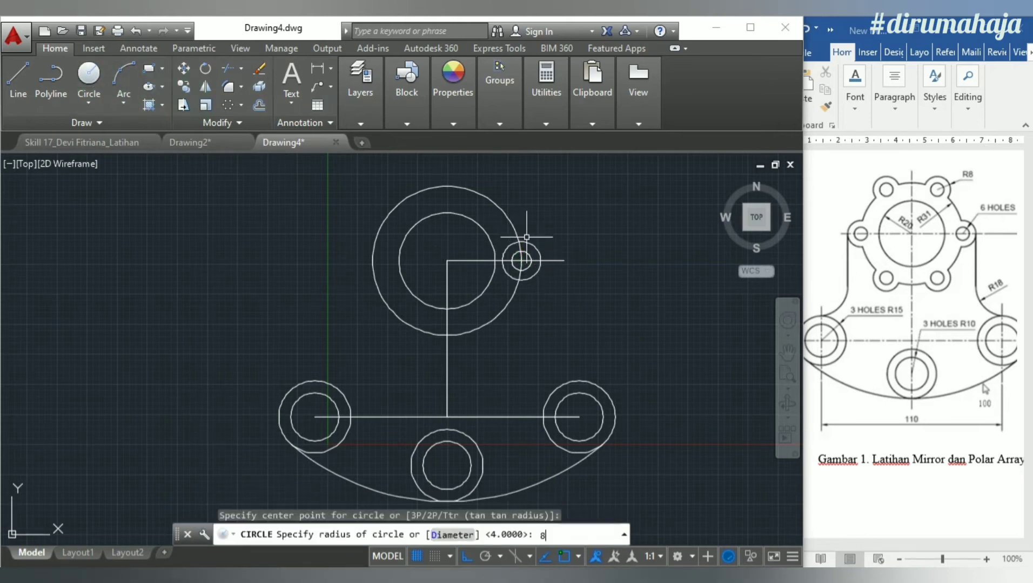
pyautogui.press('Return')
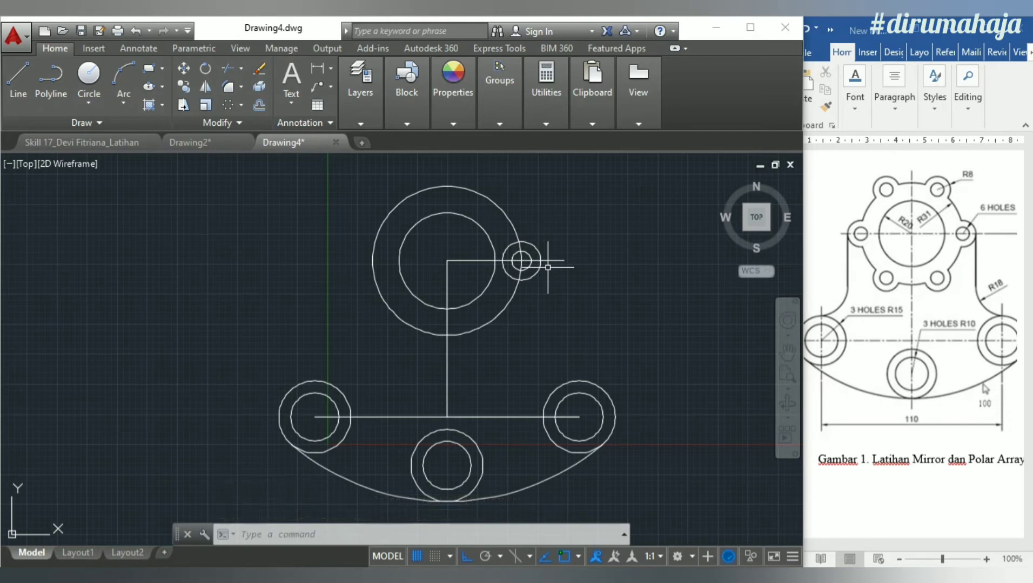
pyautogui.click(480, 261)
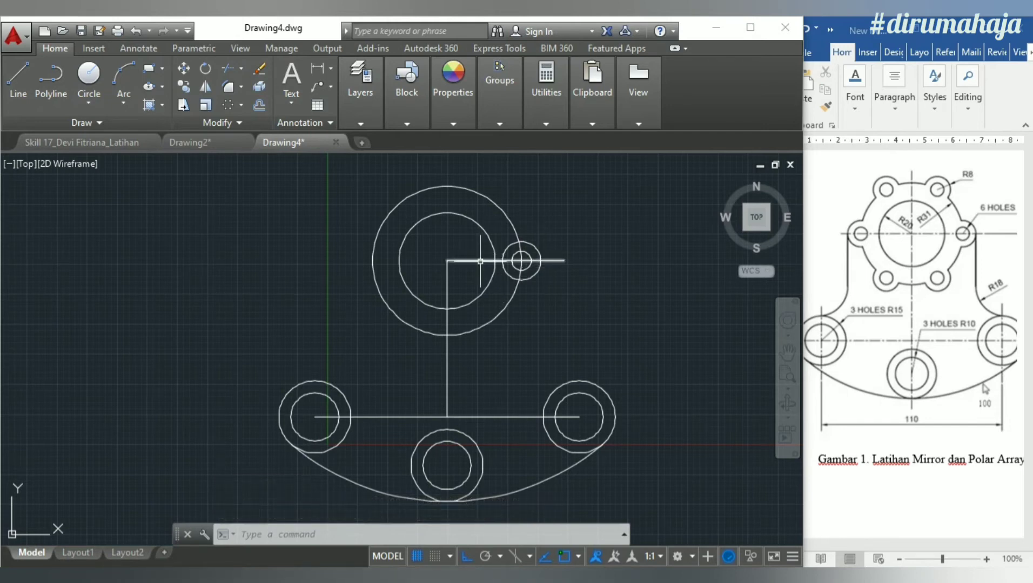
pyautogui.press('Delete')
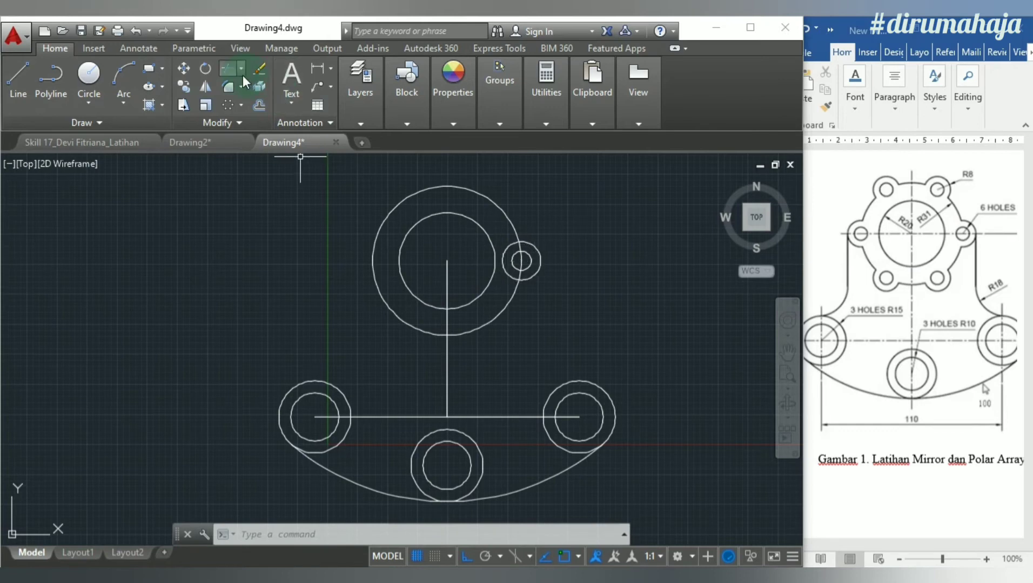
# Trim the overlapping arcs so the R8 ring merges into the R31 circle as a lug
pyautogui.click(230, 66)
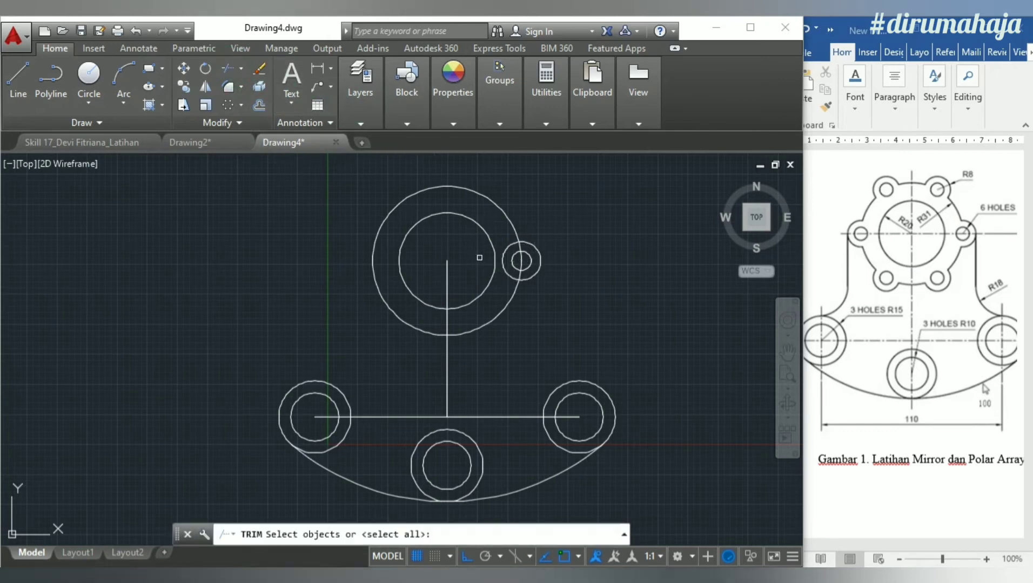
pyautogui.press('Return')
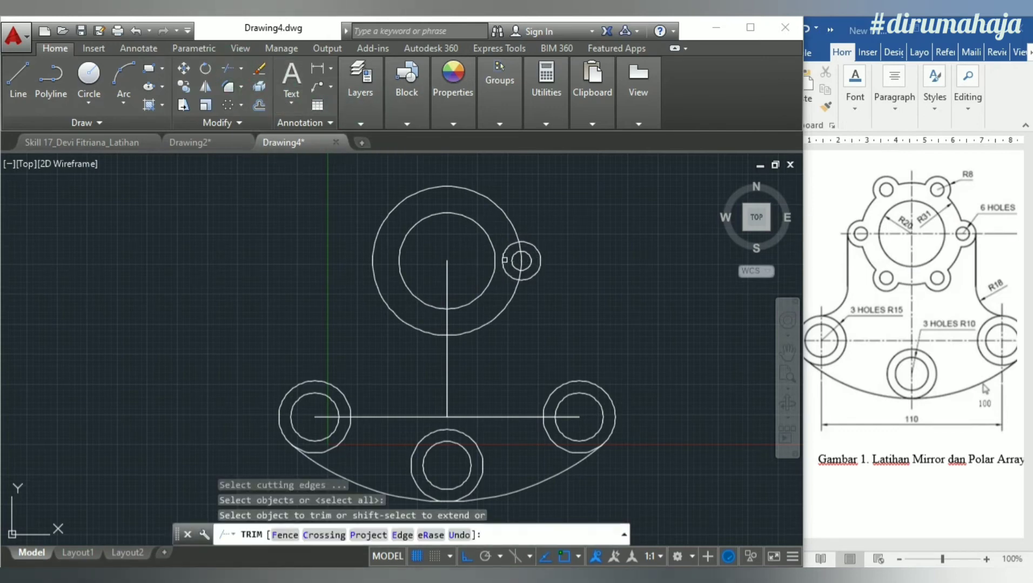
pyautogui.click(503, 258)
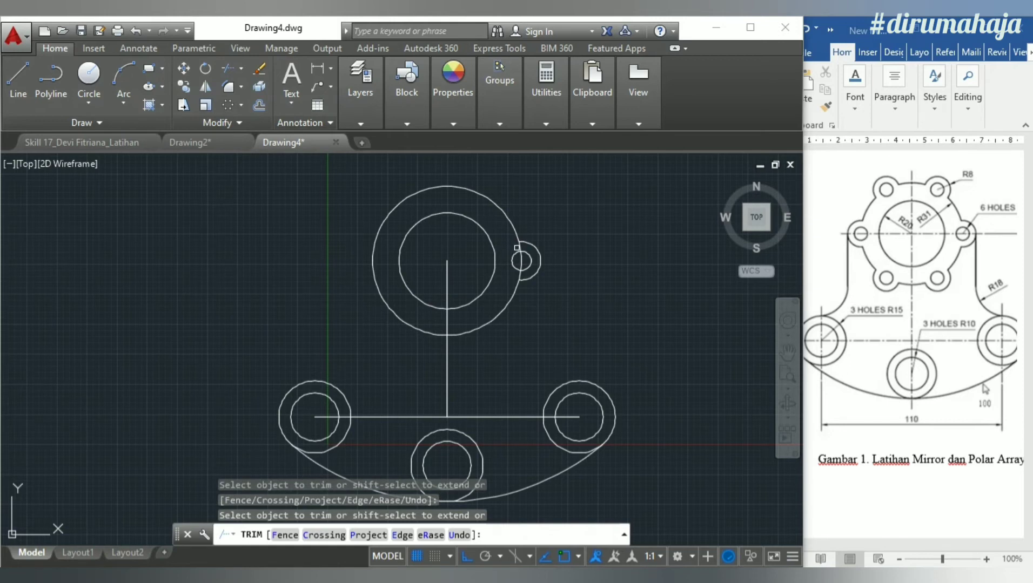
pyautogui.click(517, 249)
pyautogui.click(524, 272)
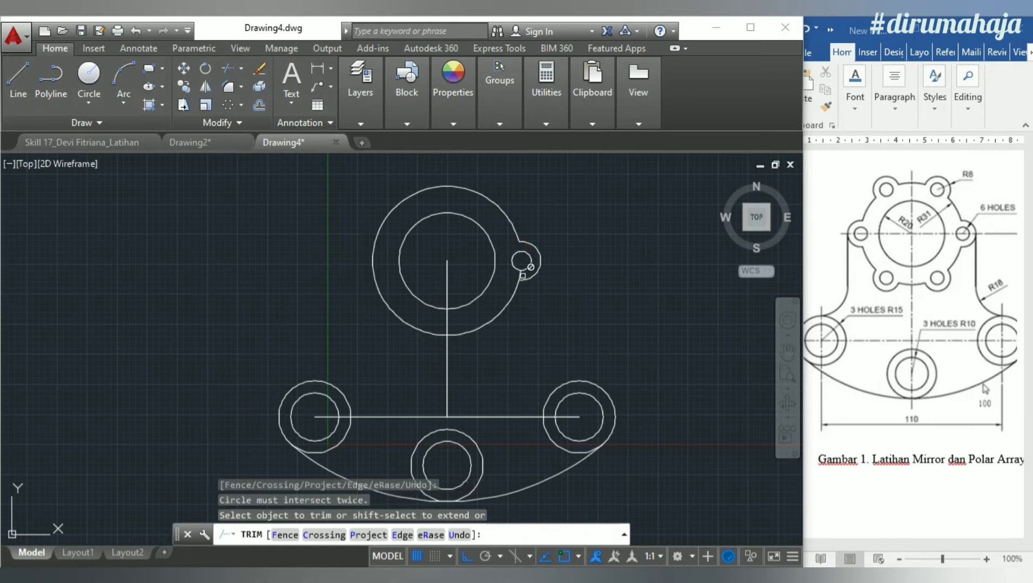
pyautogui.click(521, 274)
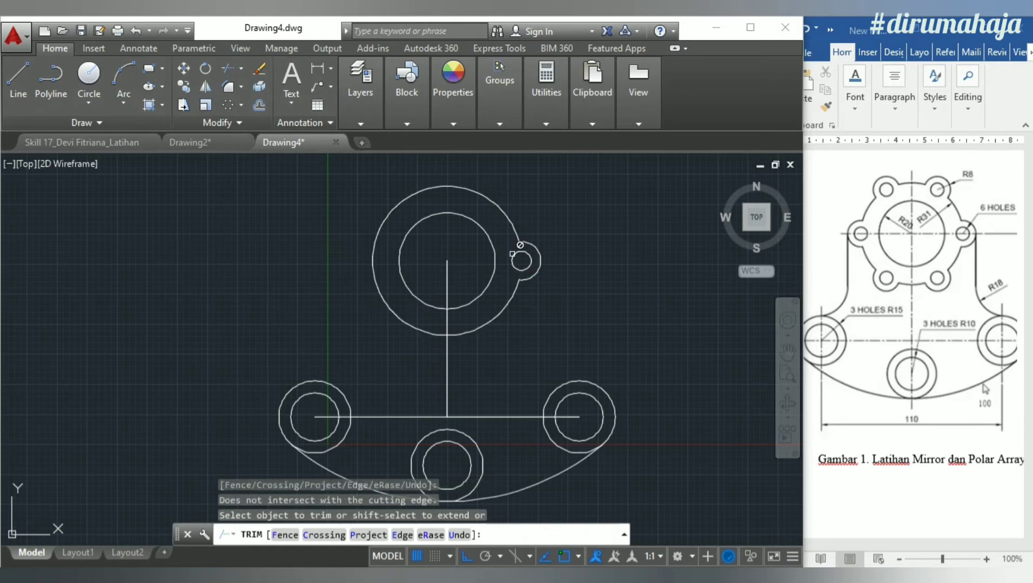
pyautogui.press('Escape')
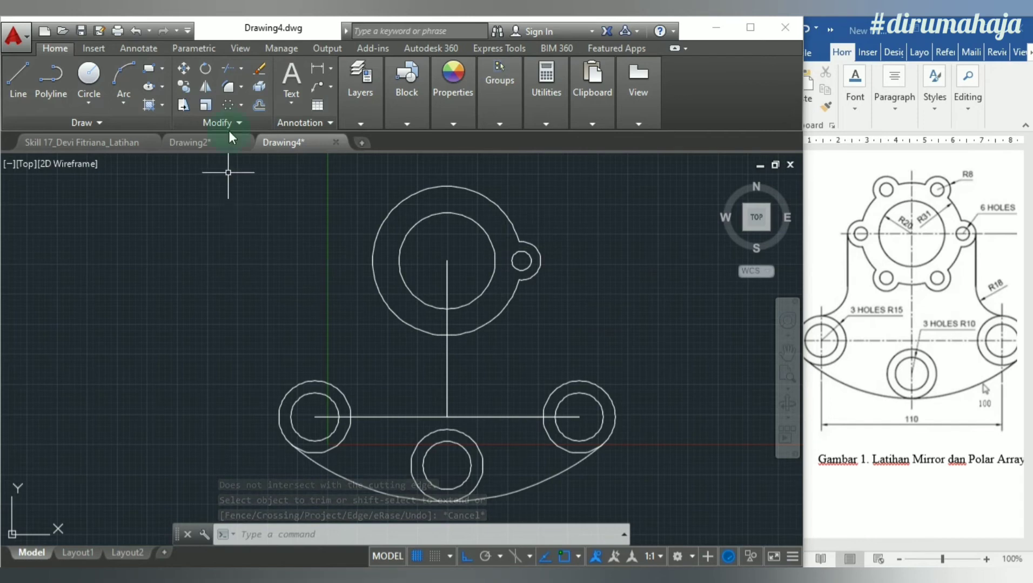
# Polar-array the small hole and its lug arc six times around the R31 circle's centre
pyautogui.click(243, 108)
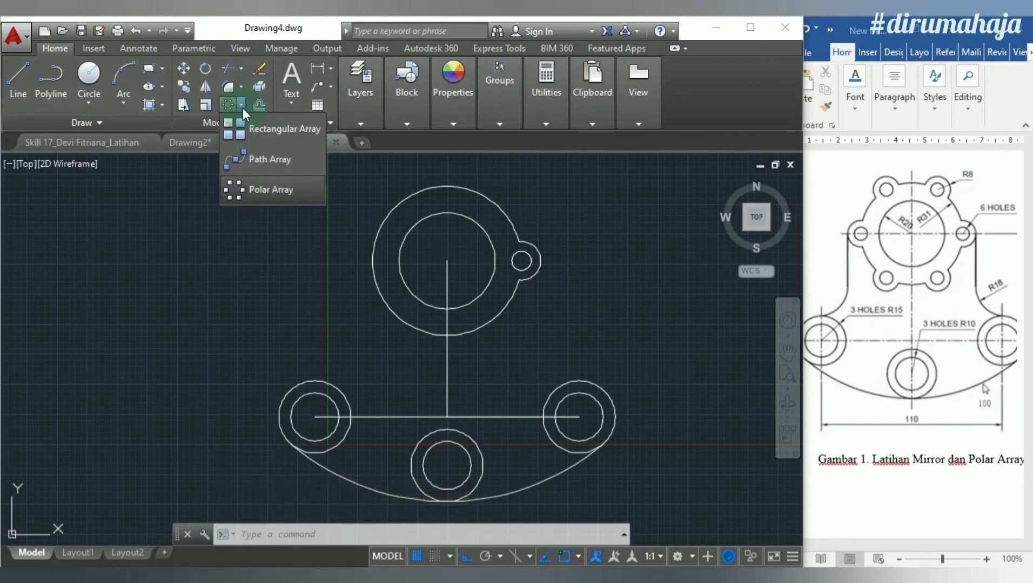
pyautogui.click(258, 177)
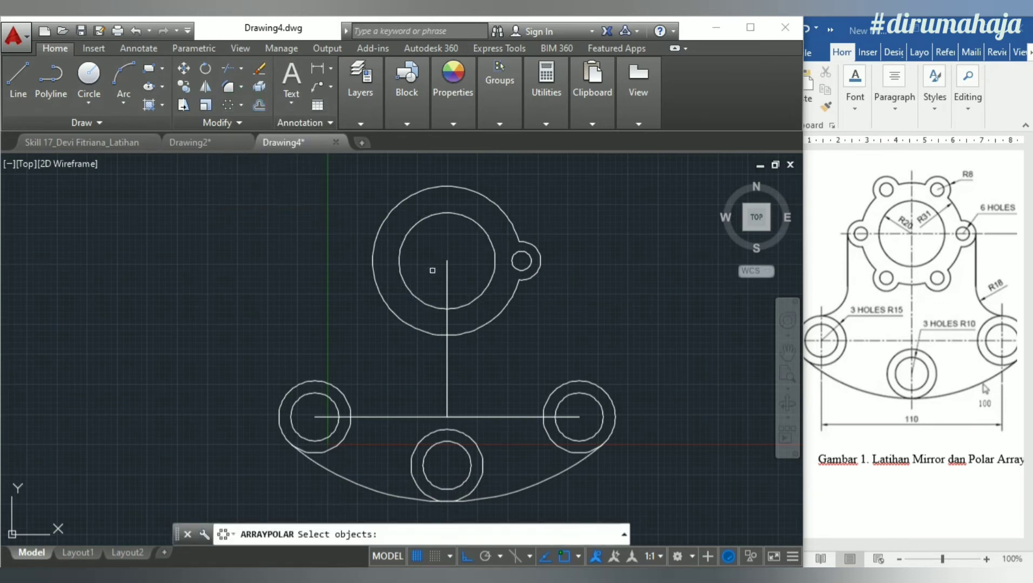
pyautogui.click(539, 261)
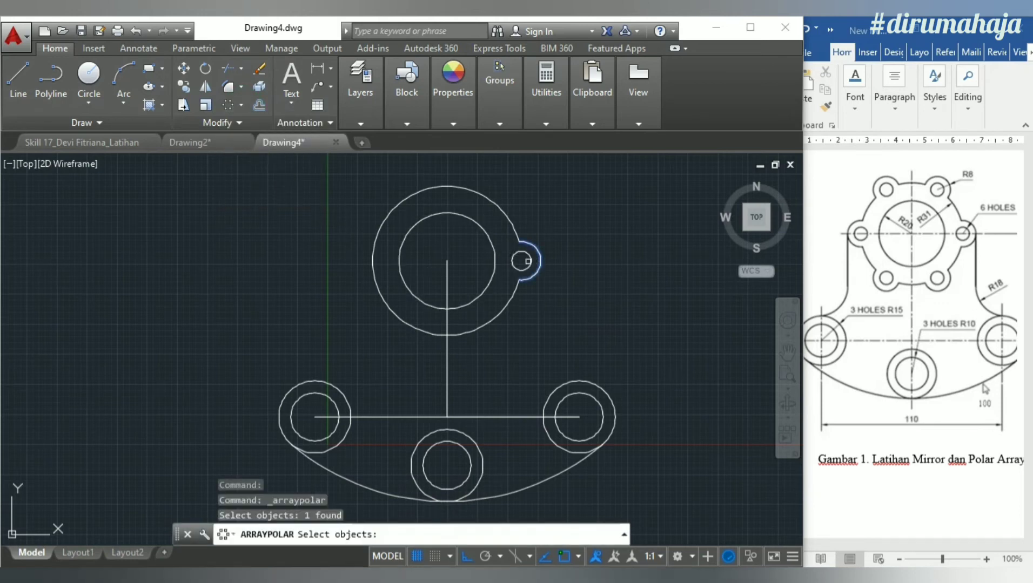
pyautogui.click(538, 249)
pyautogui.click(526, 257)
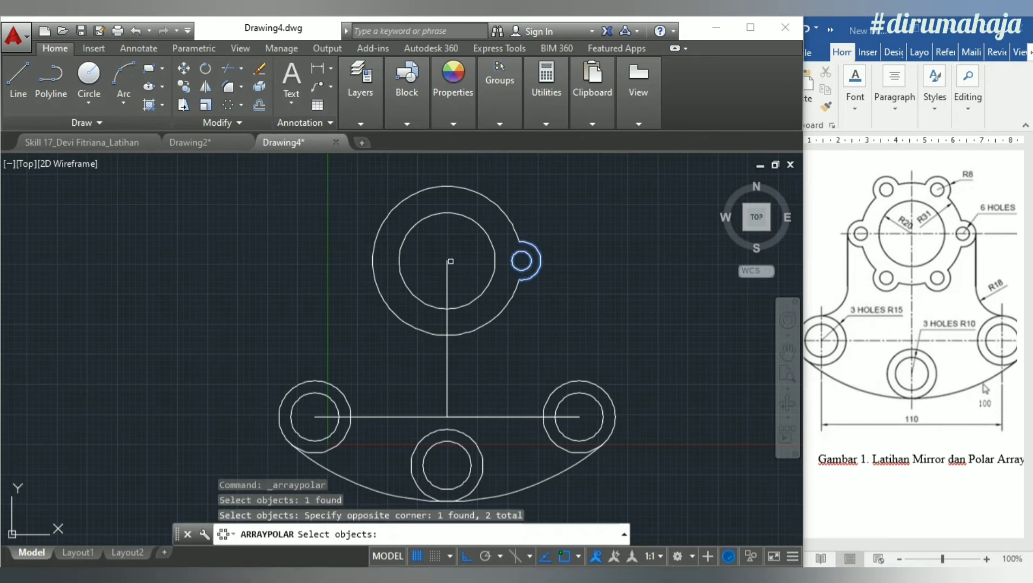
pyautogui.press('Return')
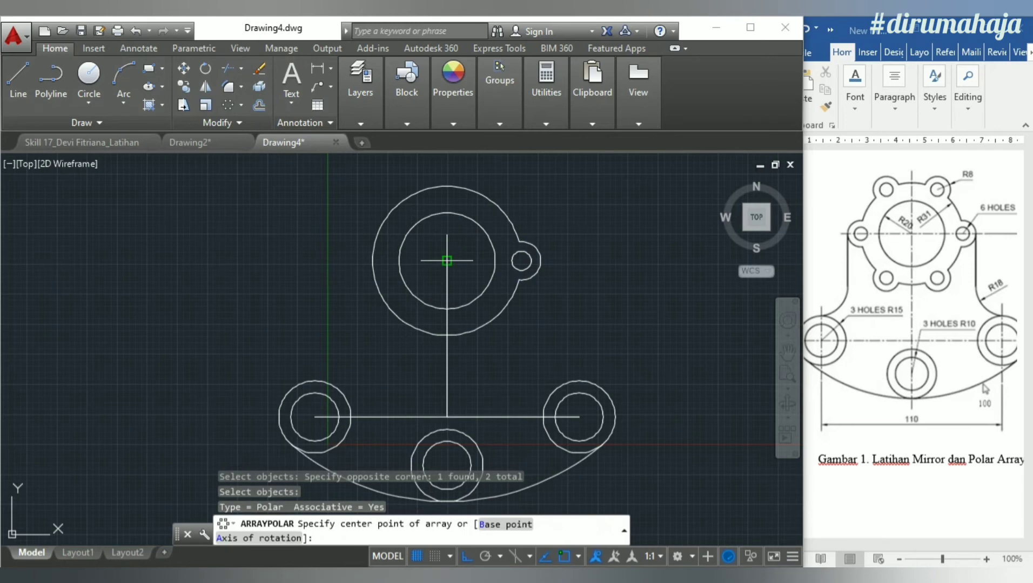
pyautogui.click(446, 261)
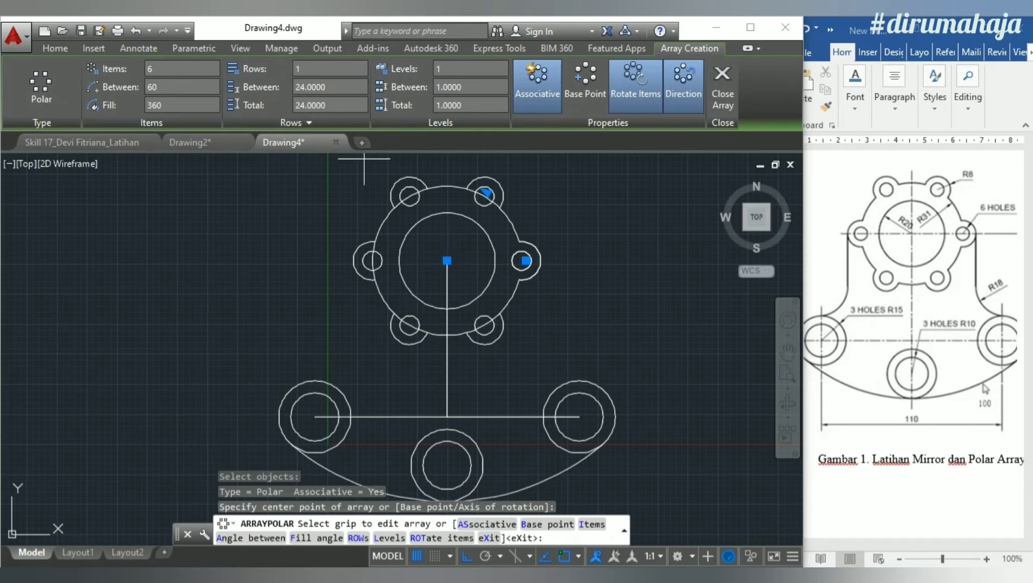
pyautogui.click(158, 69)
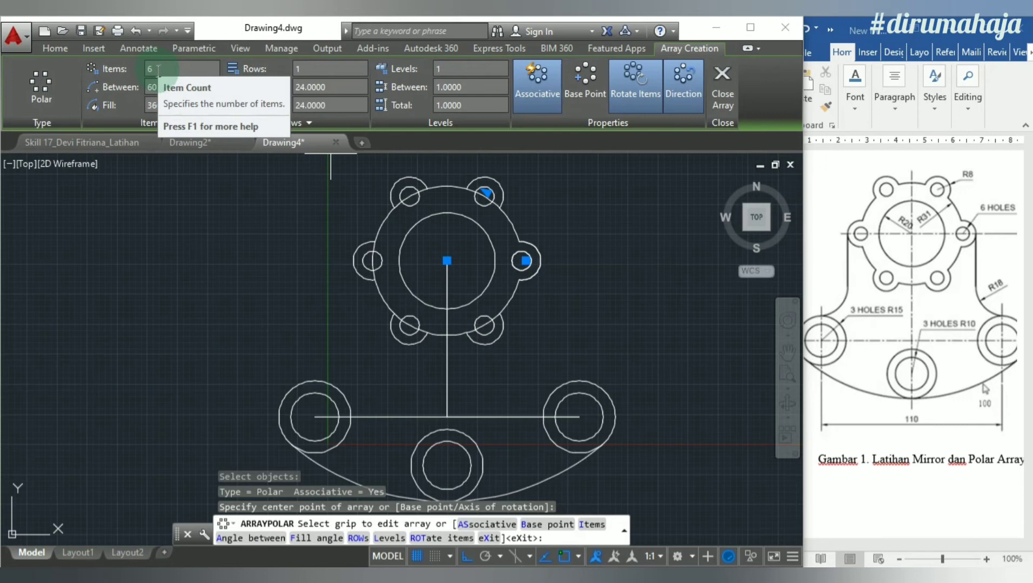
pyautogui.click(926, 245)
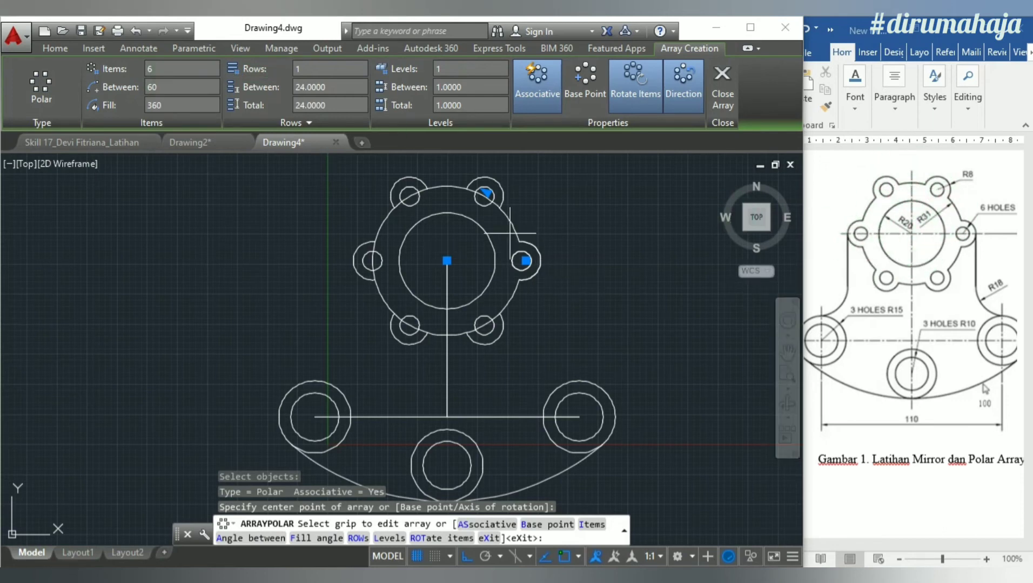
pyautogui.press('Return')
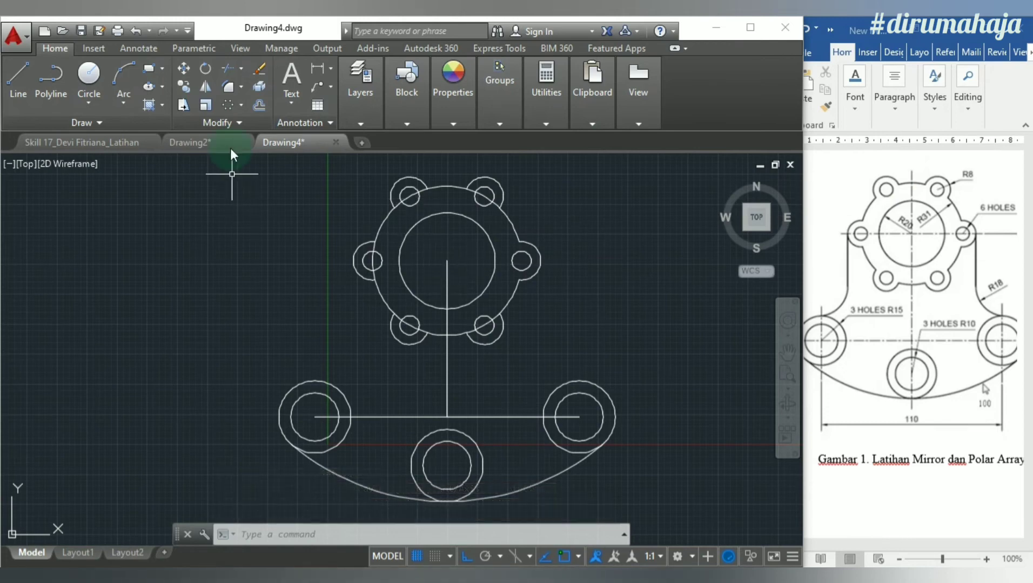
# Trim the overlapping arcs at the flange's upper lugs
pyautogui.click(228, 66)
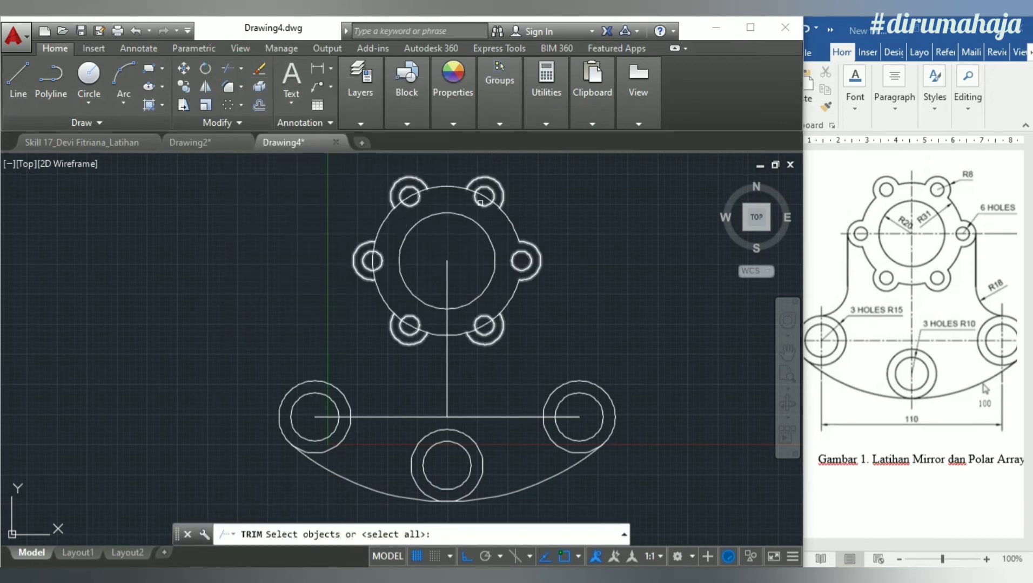
pyautogui.press('Return')
pyautogui.click(480, 203)
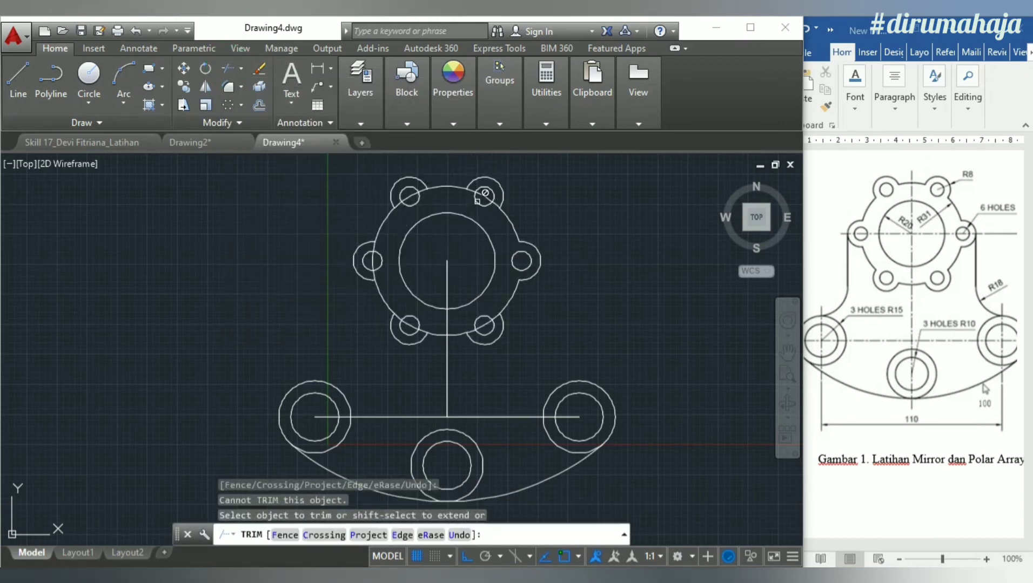
pyautogui.press('Return')
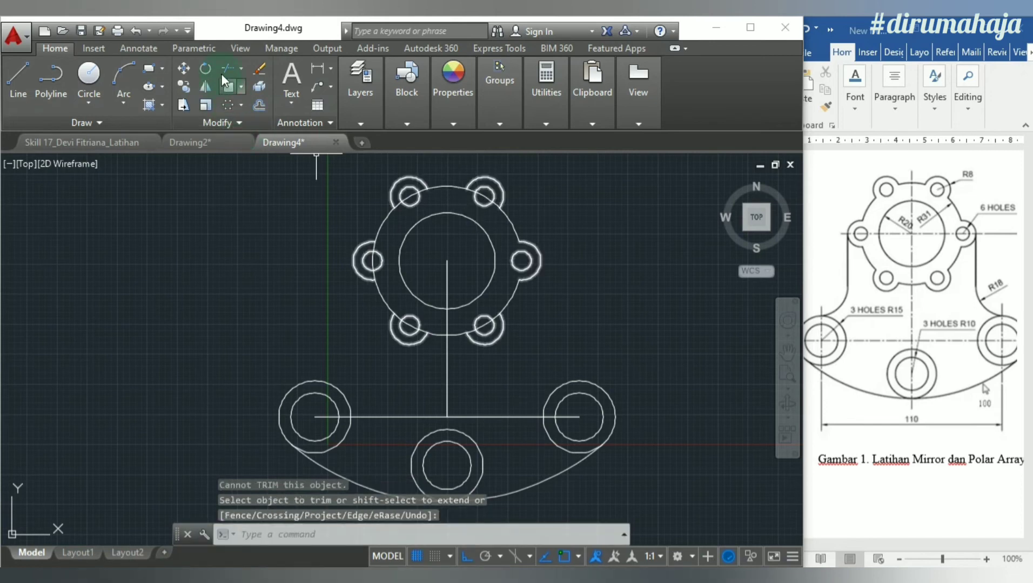
pyautogui.click(226, 83)
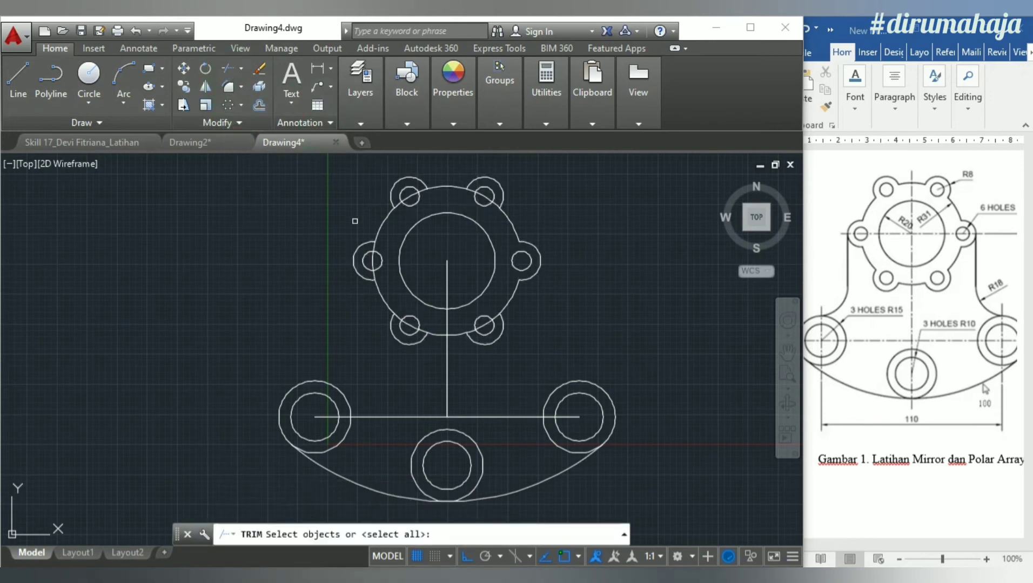
pyautogui.press('Return')
pyautogui.click(411, 192)
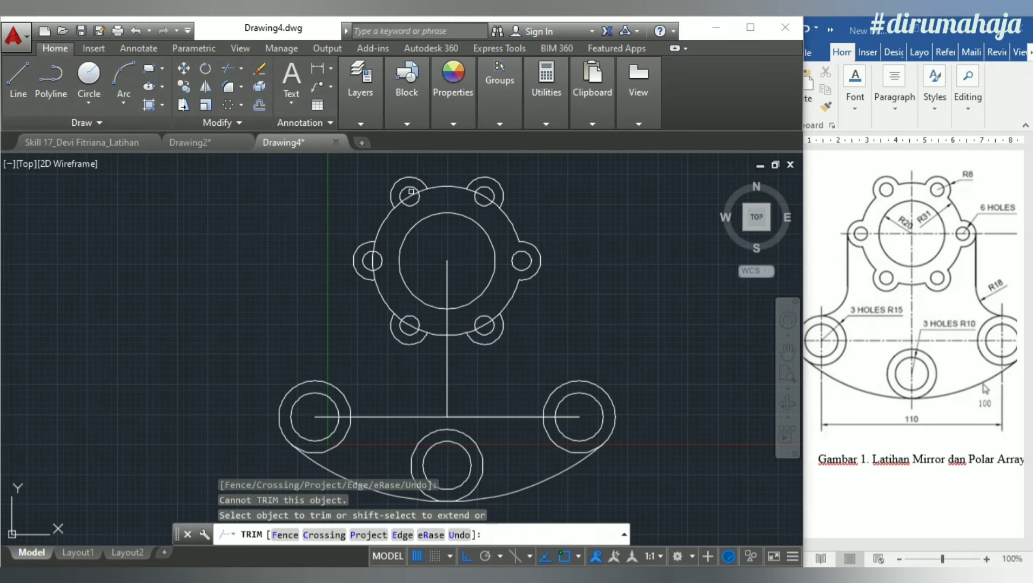
pyautogui.click(411, 194)
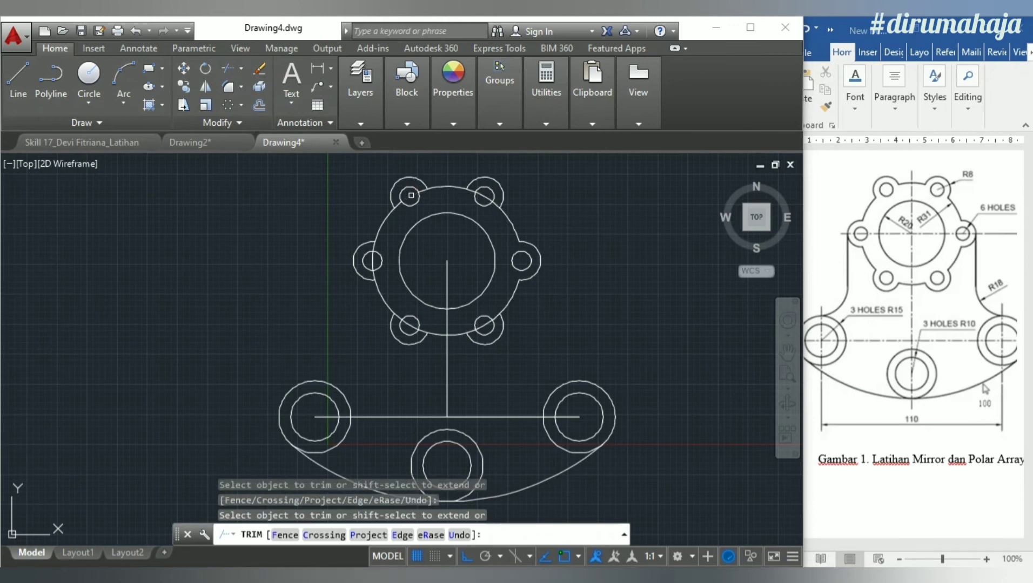
pyautogui.click(398, 208)
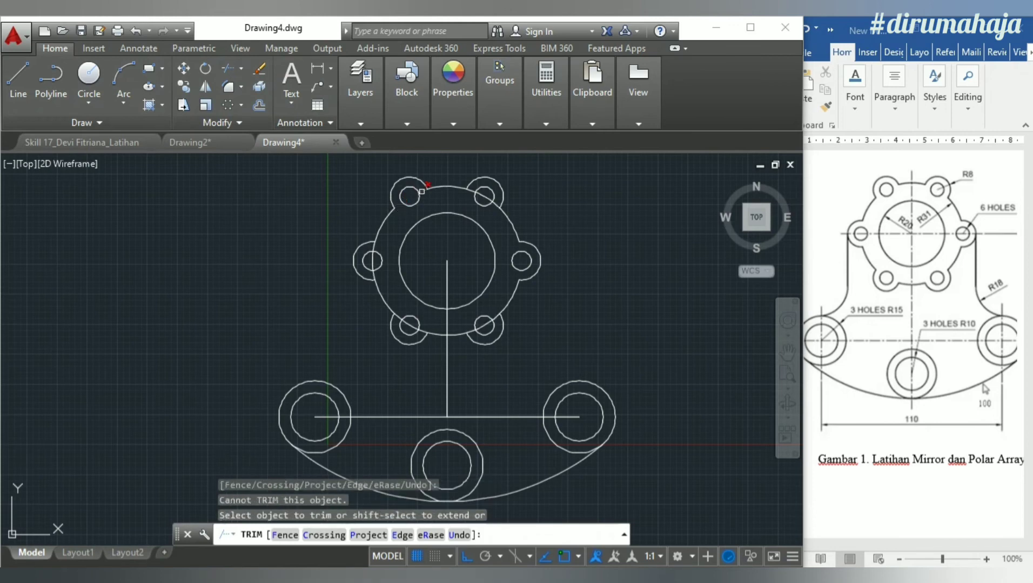
pyautogui.click(423, 185)
pyautogui.click(482, 198)
pyautogui.click(491, 197)
pyautogui.click(498, 208)
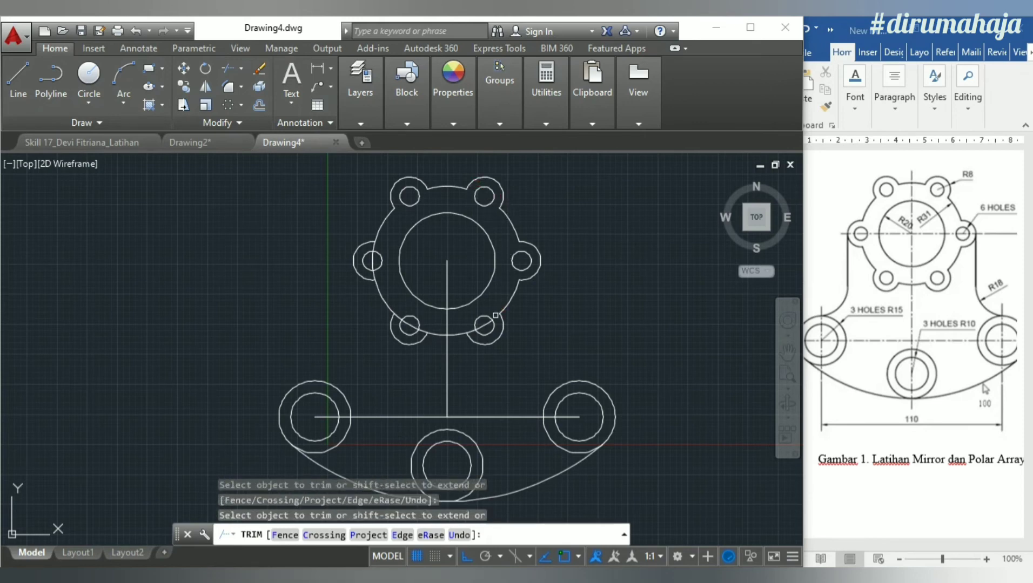
# Trim the stray segment inside the left lug and remaining lower and right lug overlaps
pyautogui.click(472, 335)
pyautogui.click(471, 334)
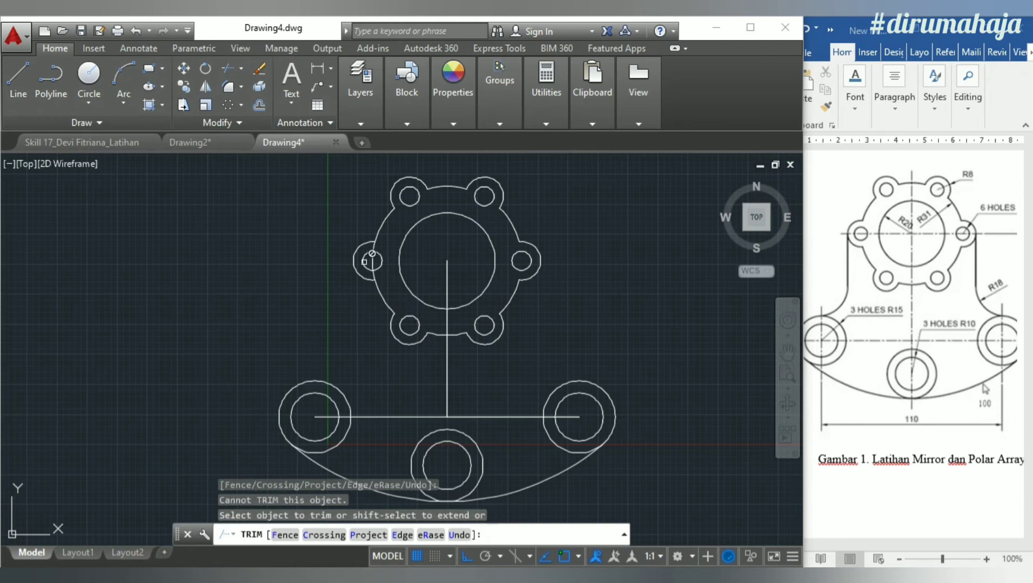
pyautogui.click(374, 249)
pyautogui.click(373, 247)
pyautogui.click(374, 275)
pyautogui.click(521, 282)
pyautogui.click(482, 229)
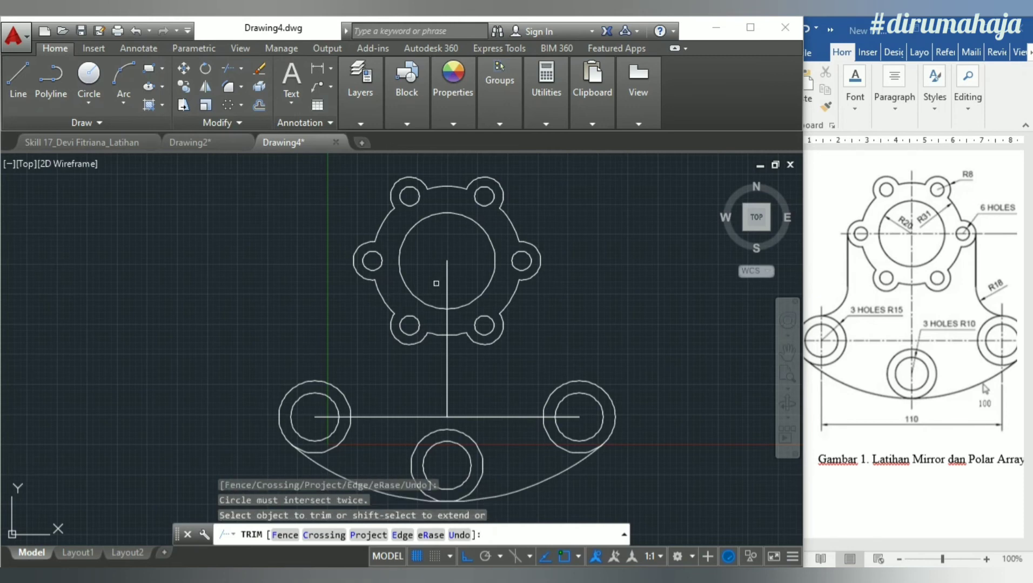
pyautogui.press('Escape')
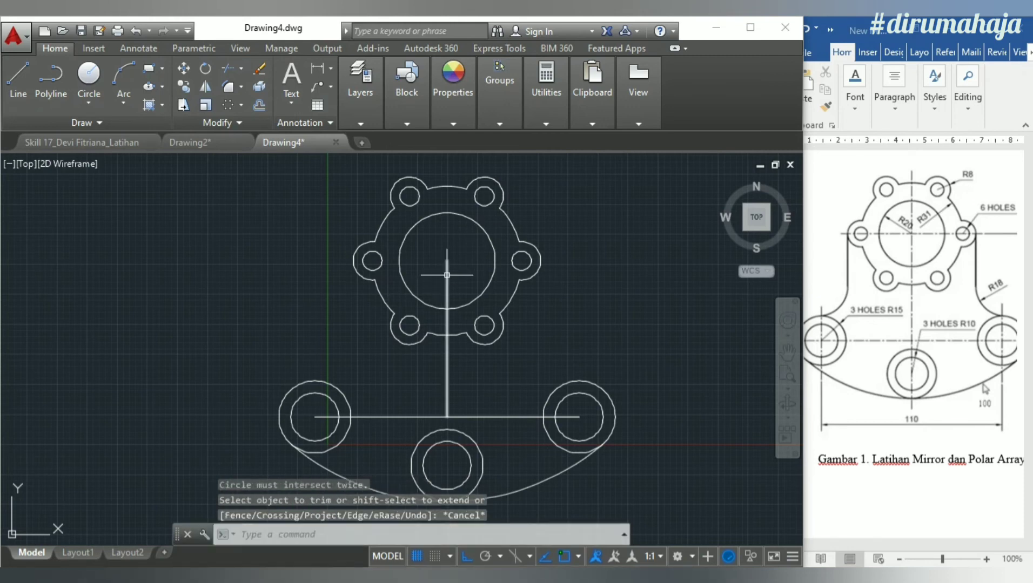
# Draw a vertical line from the flange's right side down toward the right base hole
pyautogui.click(885, 286)
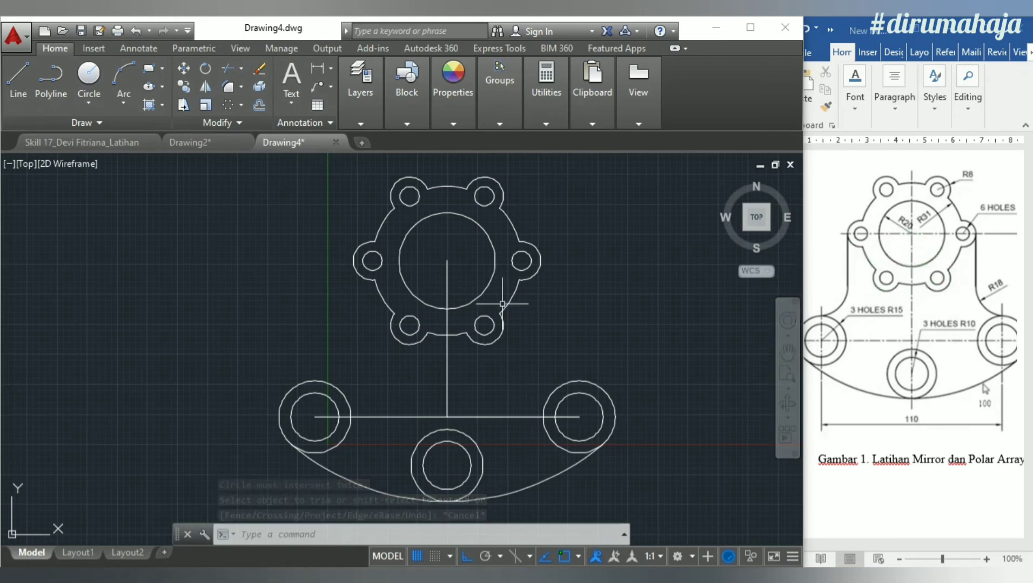
pyautogui.click(973, 248)
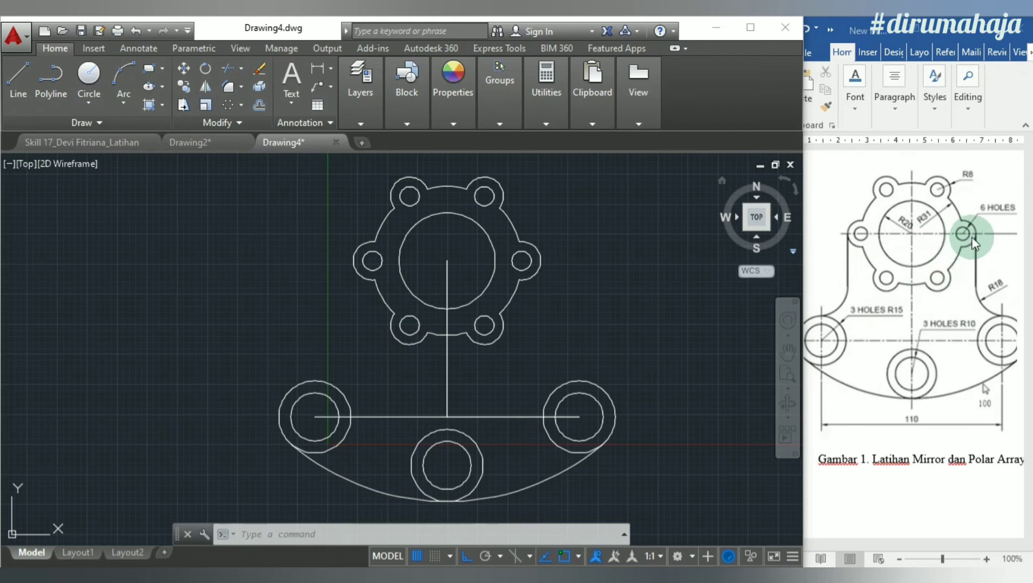
pyautogui.click(1004, 321)
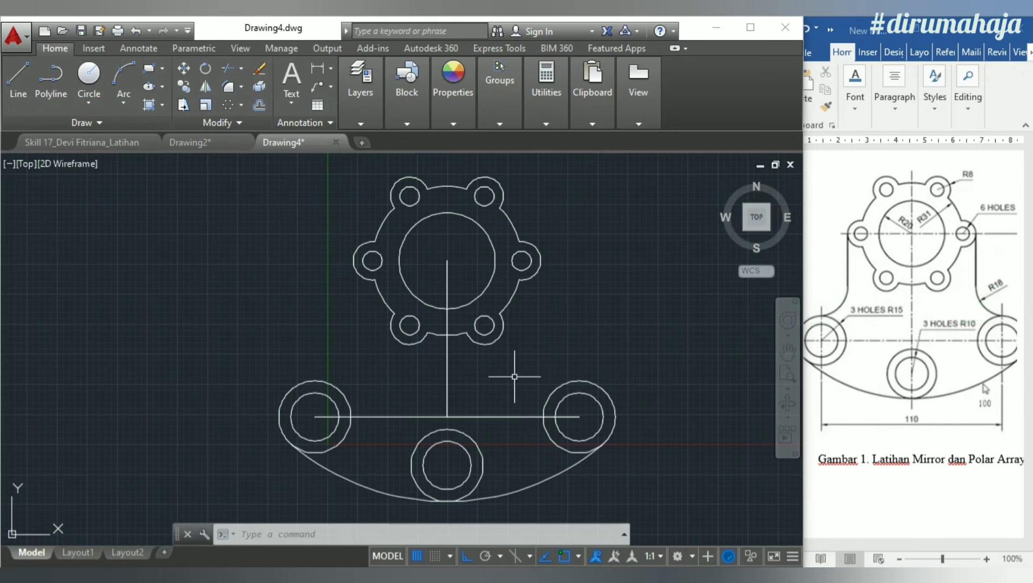
pyautogui.click(12, 95)
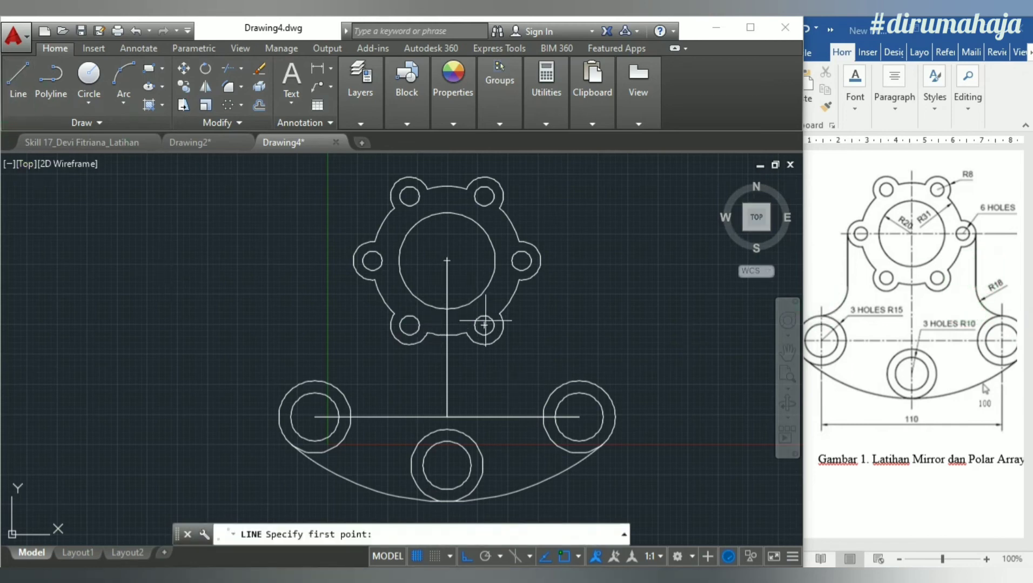
pyautogui.click(540, 261)
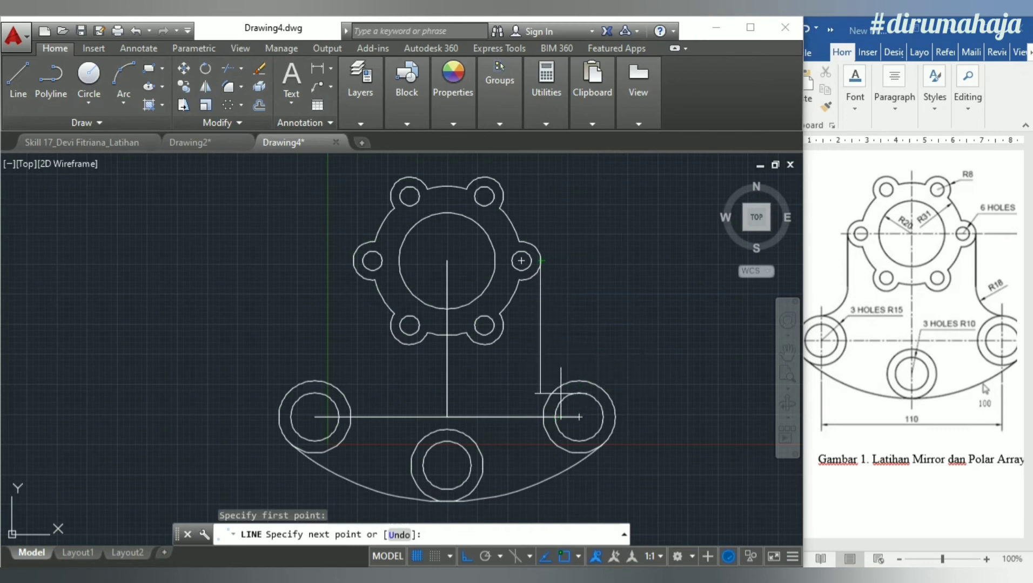
pyautogui.click(540, 355)
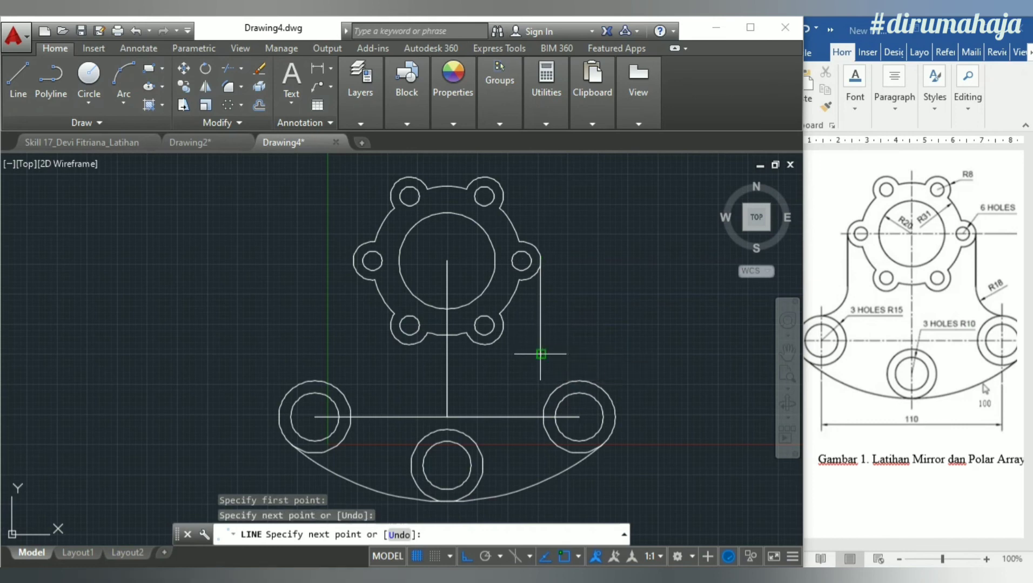
pyautogui.press('Return')
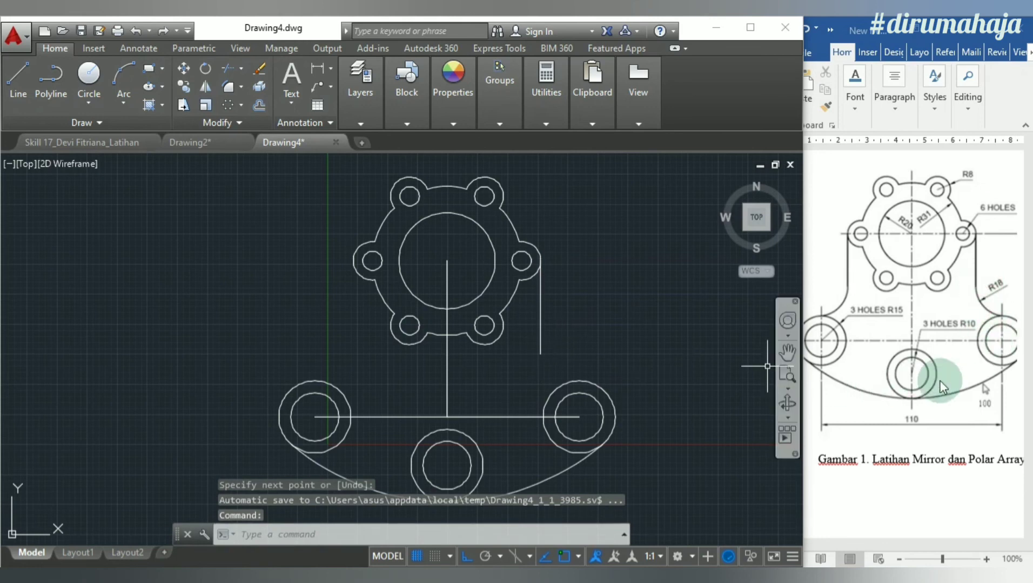
pyautogui.click(541, 341)
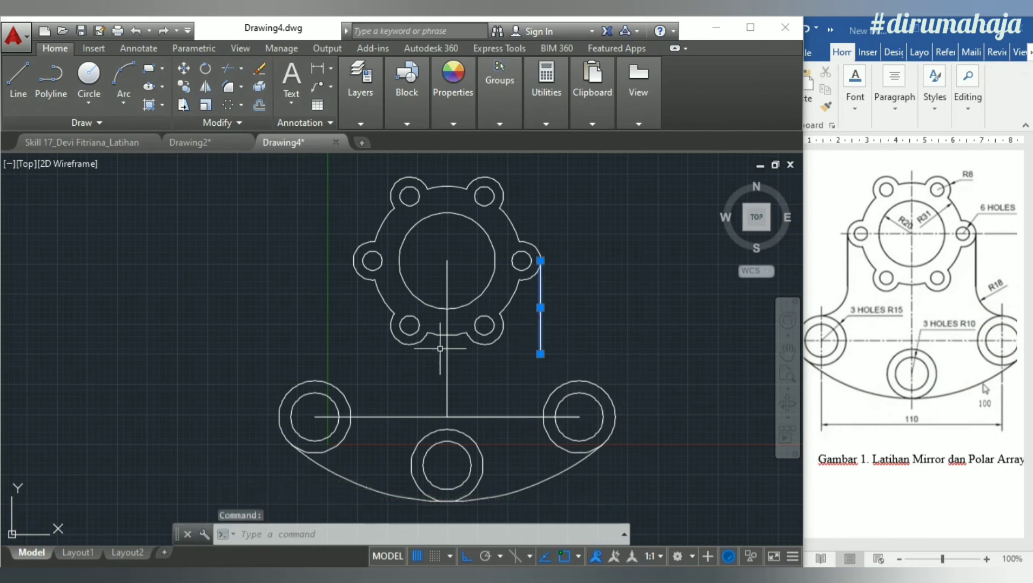
pyautogui.click(223, 124)
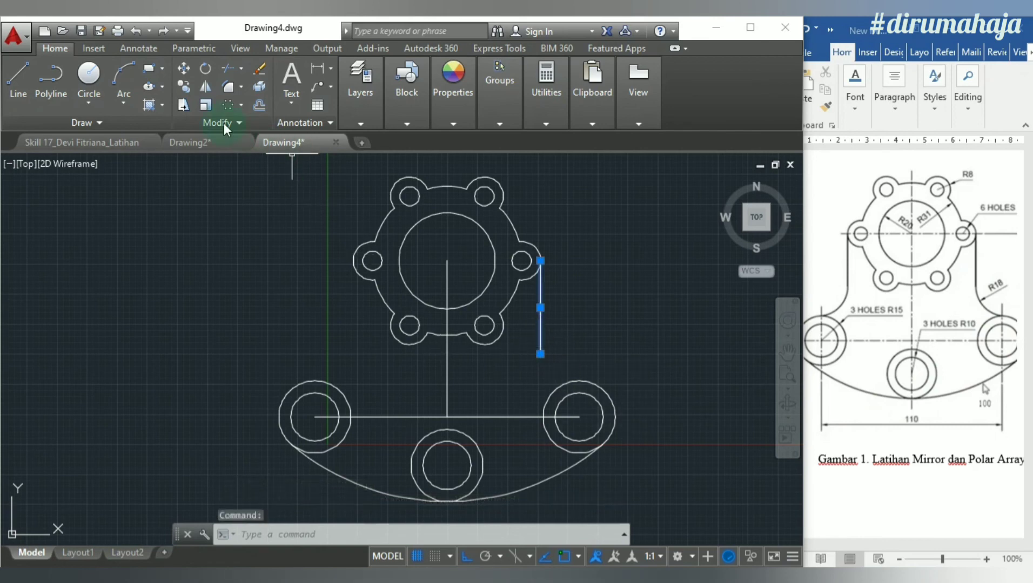
# Fillet the right vertical edge into the right lower outer circle with radius 18
pyautogui.click(229, 85)
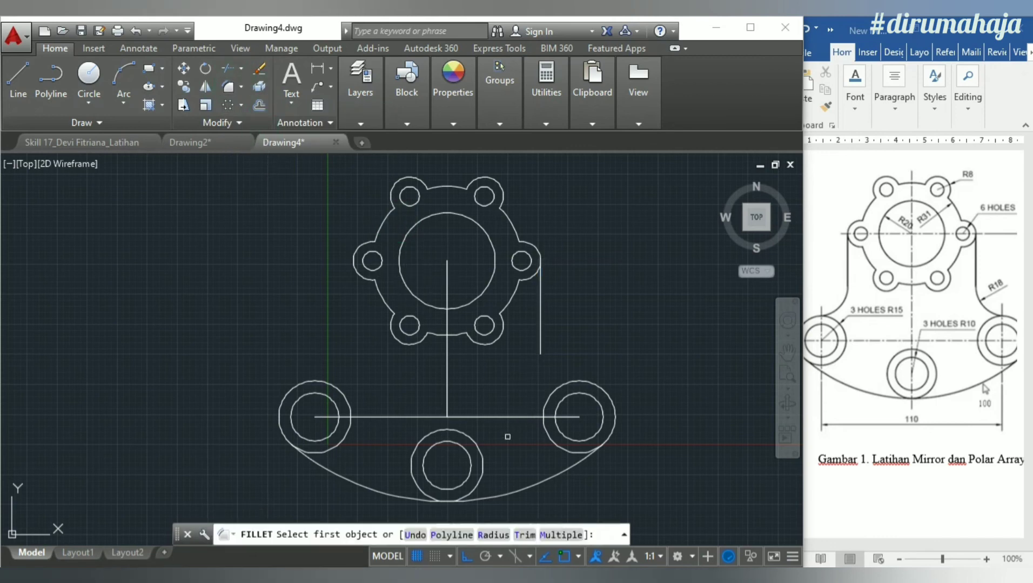
pyautogui.click(493, 535)
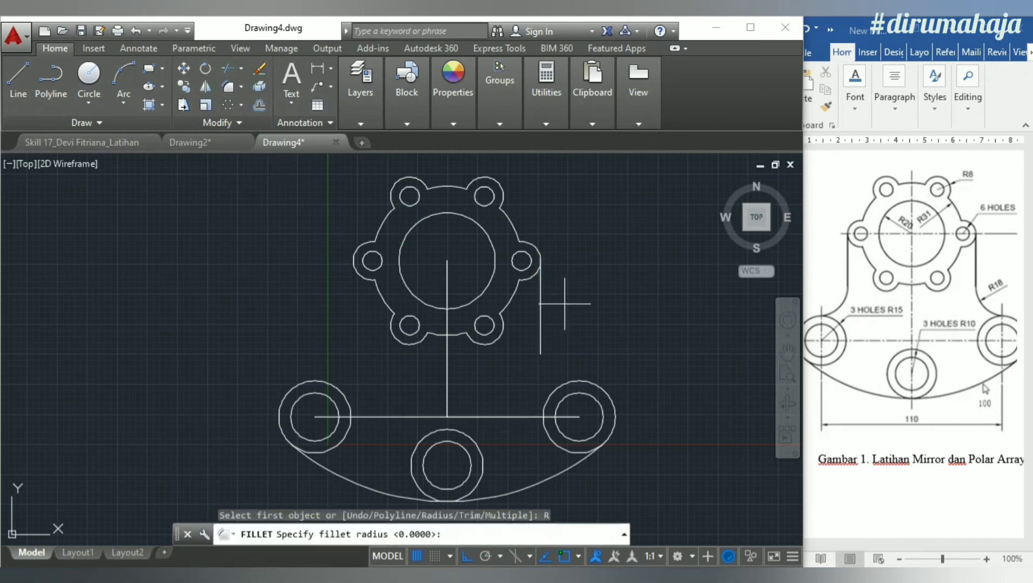
pyautogui.click(905, 306)
pyautogui.press('Return')
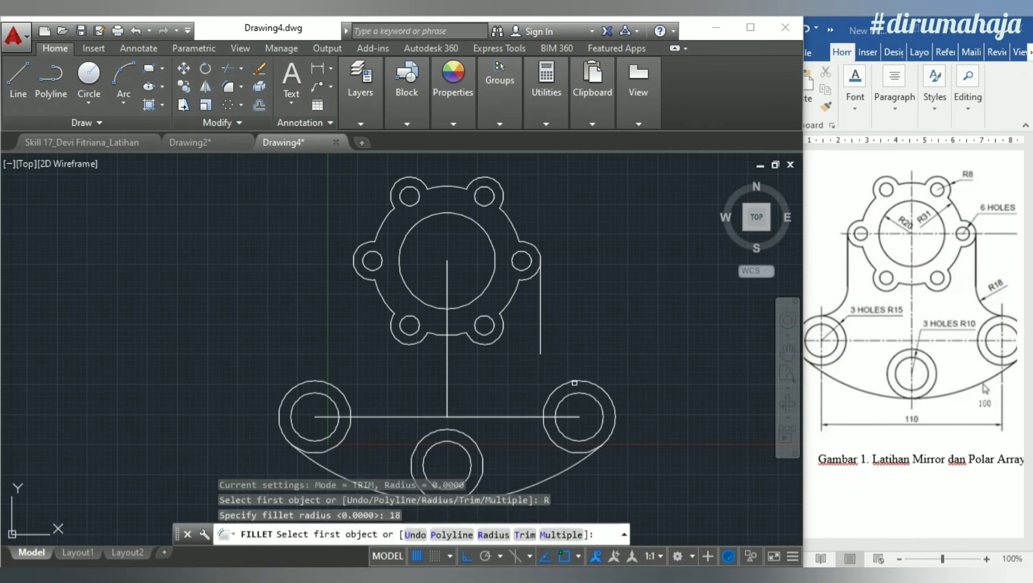
pyautogui.click(543, 348)
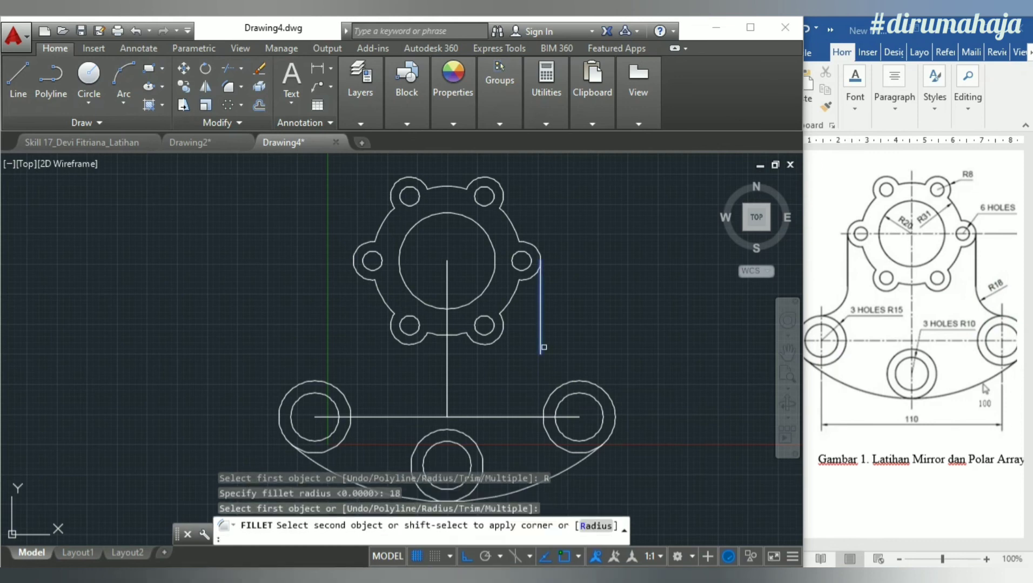
pyautogui.click(573, 384)
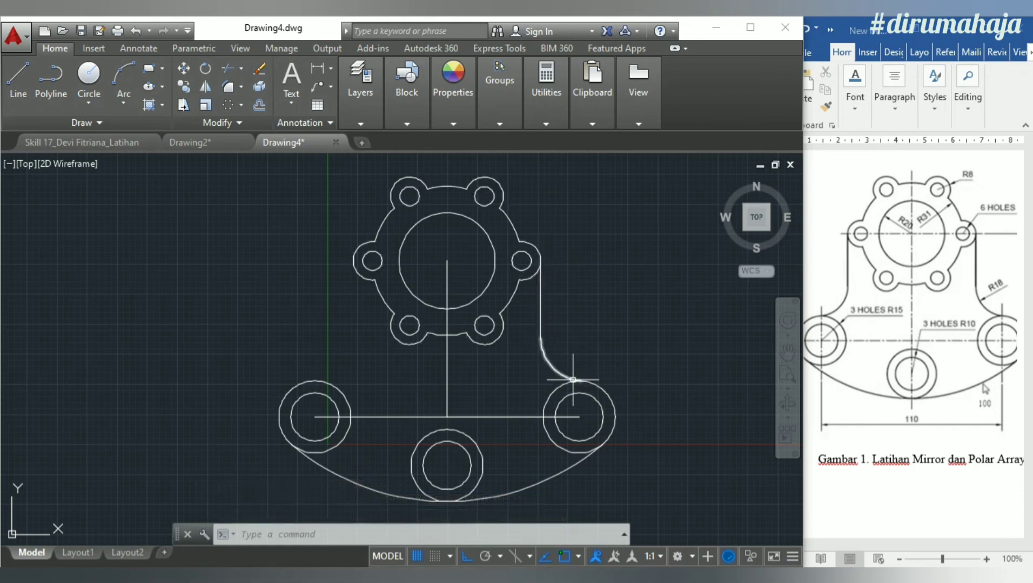
pyautogui.press('Return')
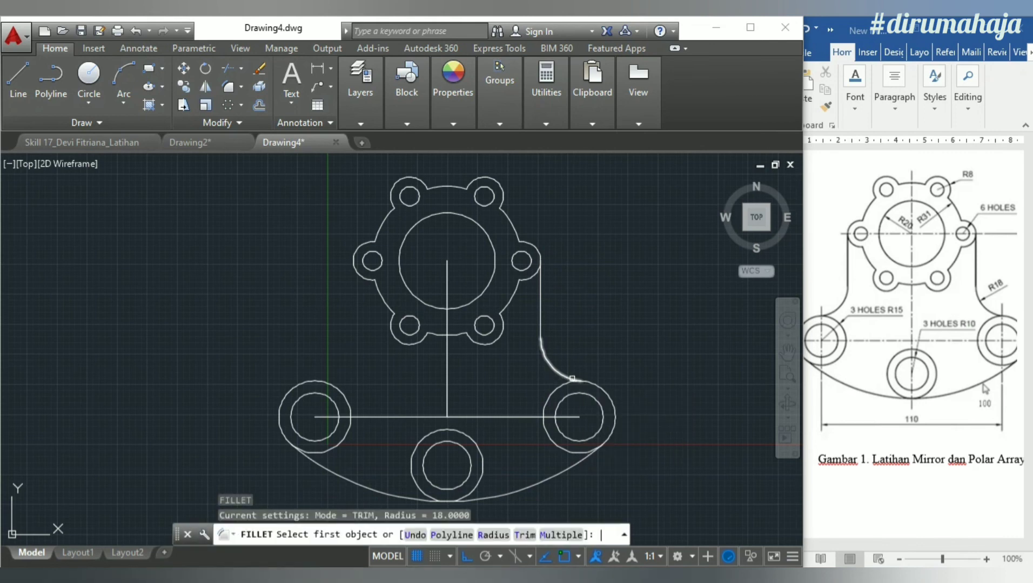
pyautogui.press('Escape')
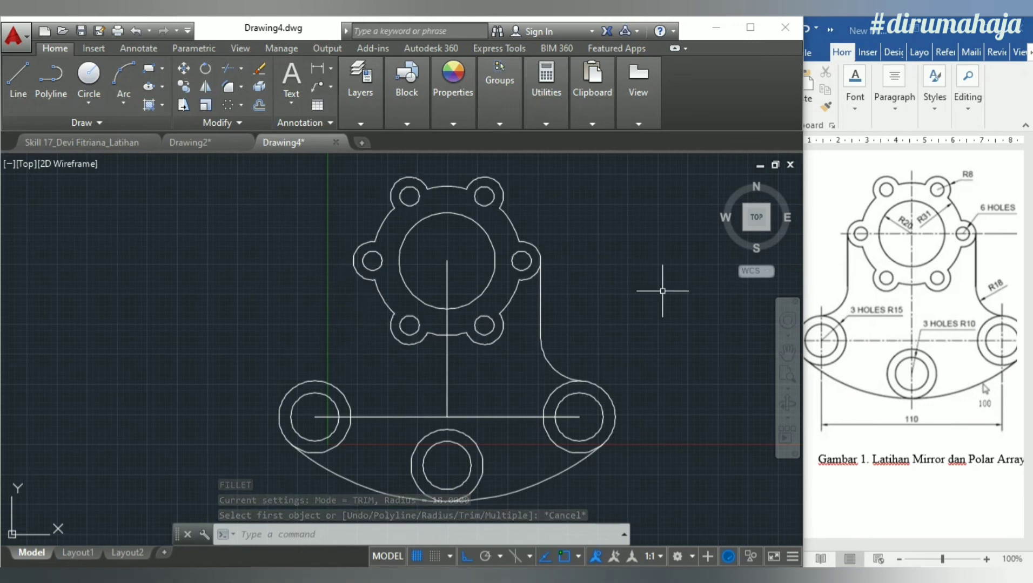
pyautogui.click(884, 240)
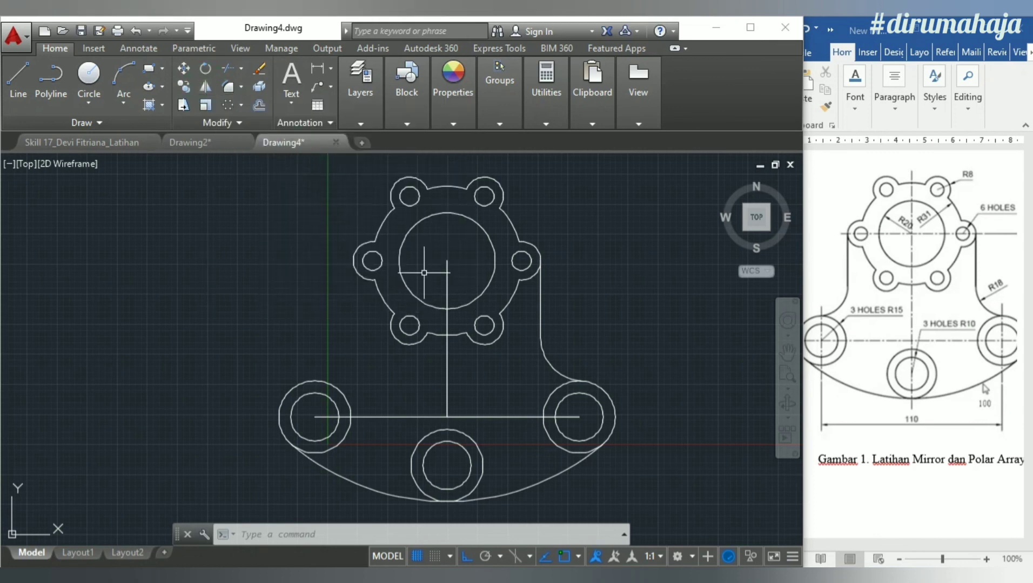
# Mirror the right side line and R18 fillet across the vertical centre line, keeping the originals
pyautogui.click(541, 311)
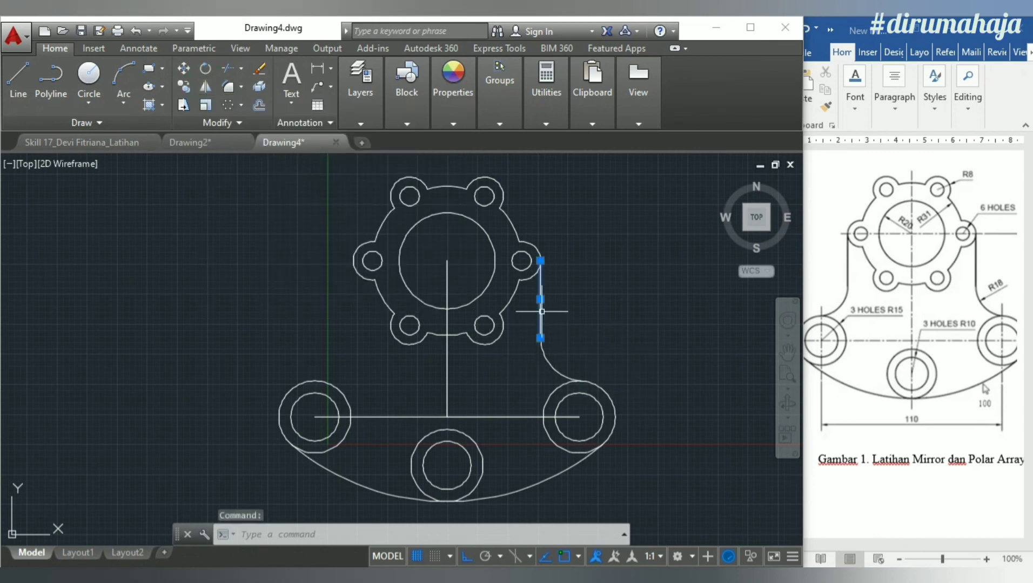
pyautogui.click(550, 362)
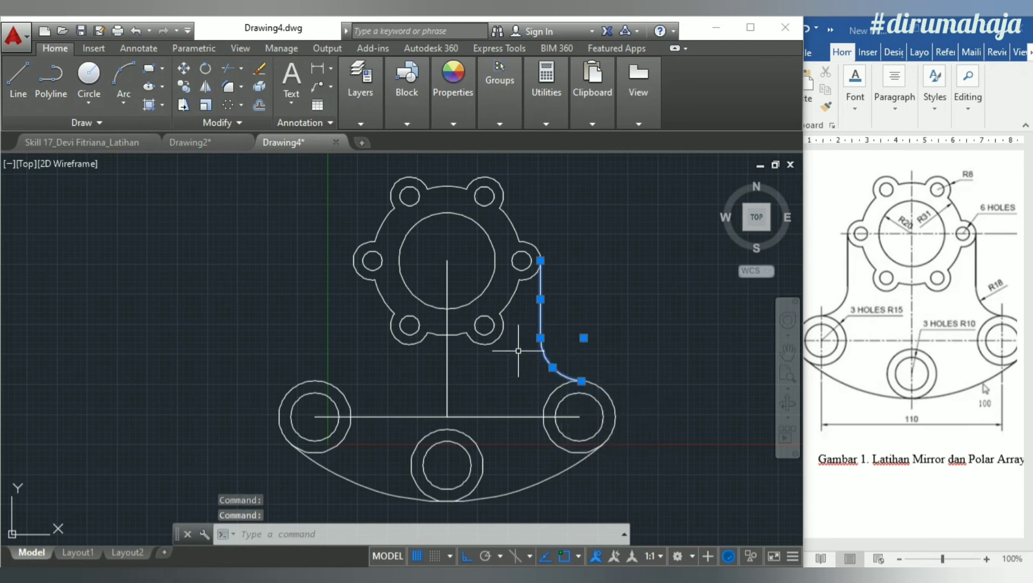
pyautogui.click(199, 83)
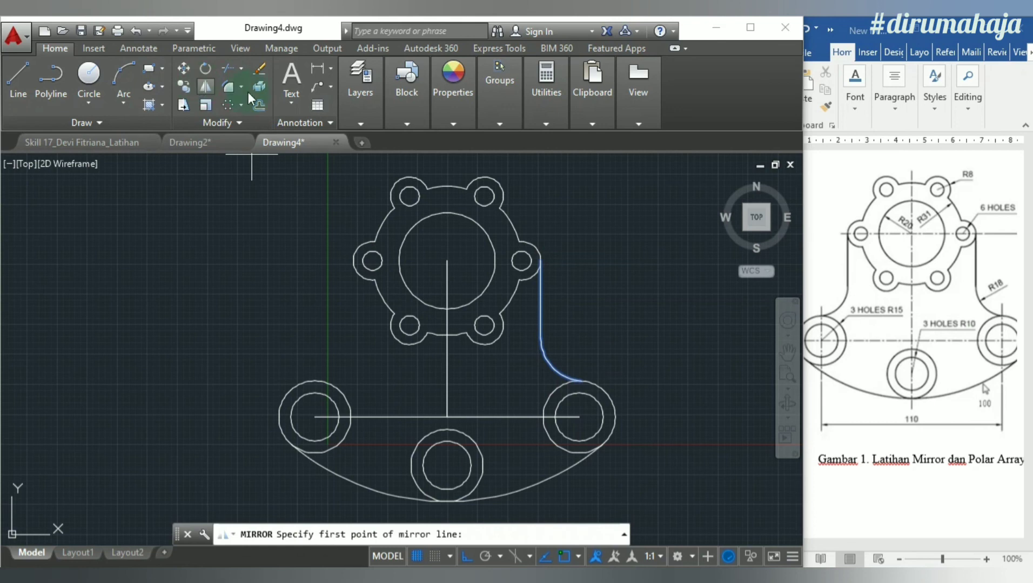
pyautogui.click(447, 261)
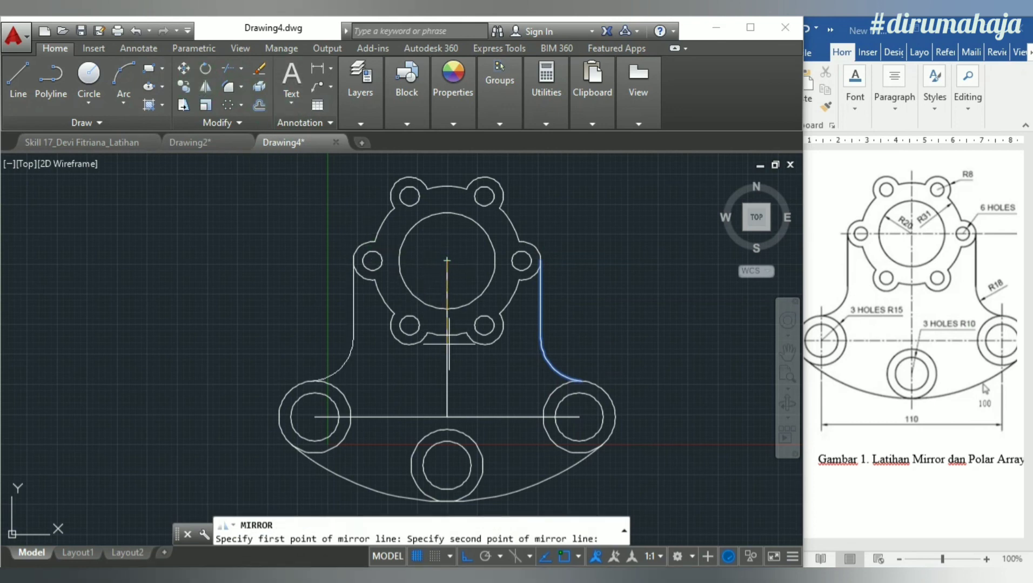
pyautogui.click(447, 417)
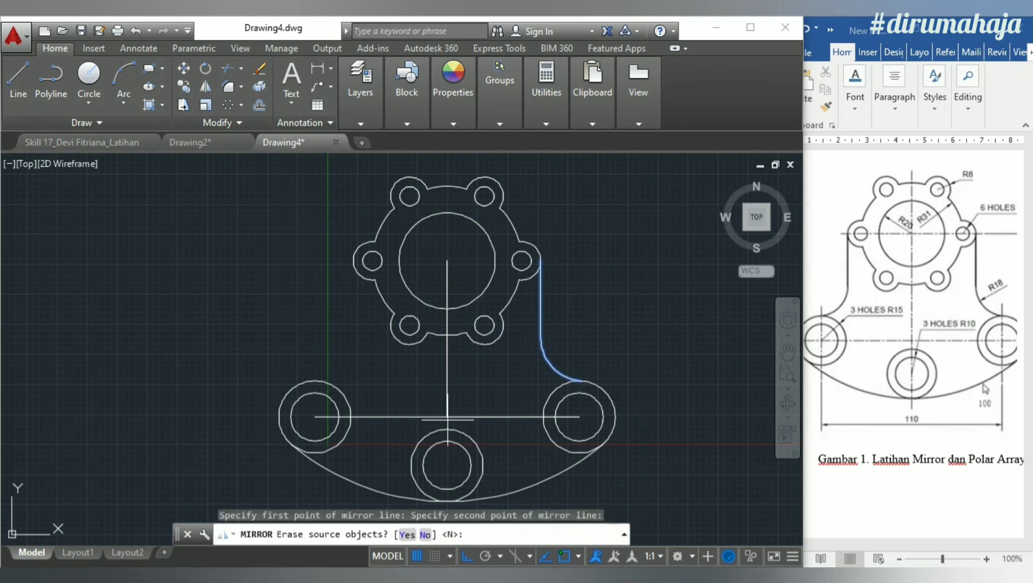
pyautogui.press('Return')
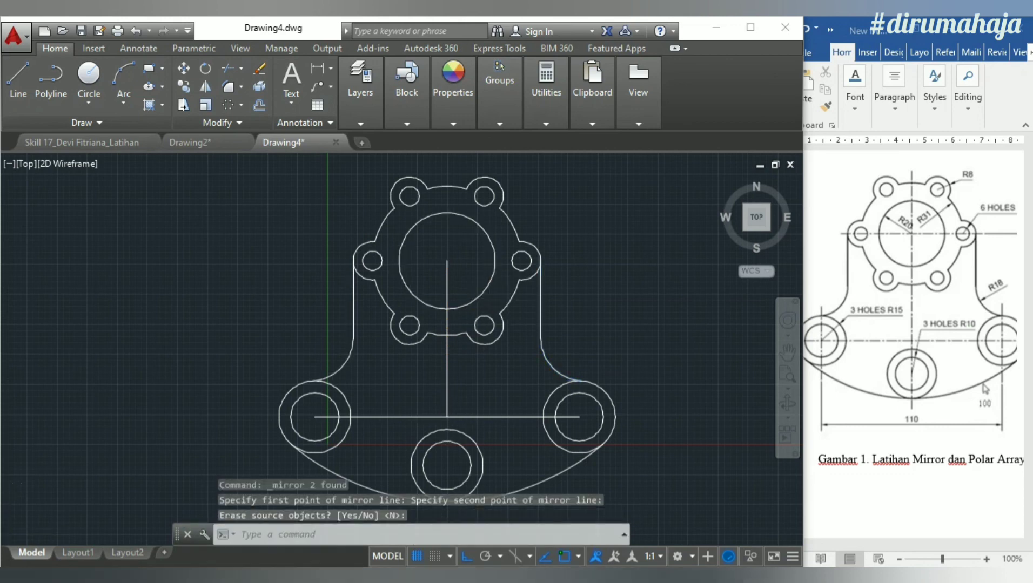
pyautogui.scroll(-2, 507, 299)
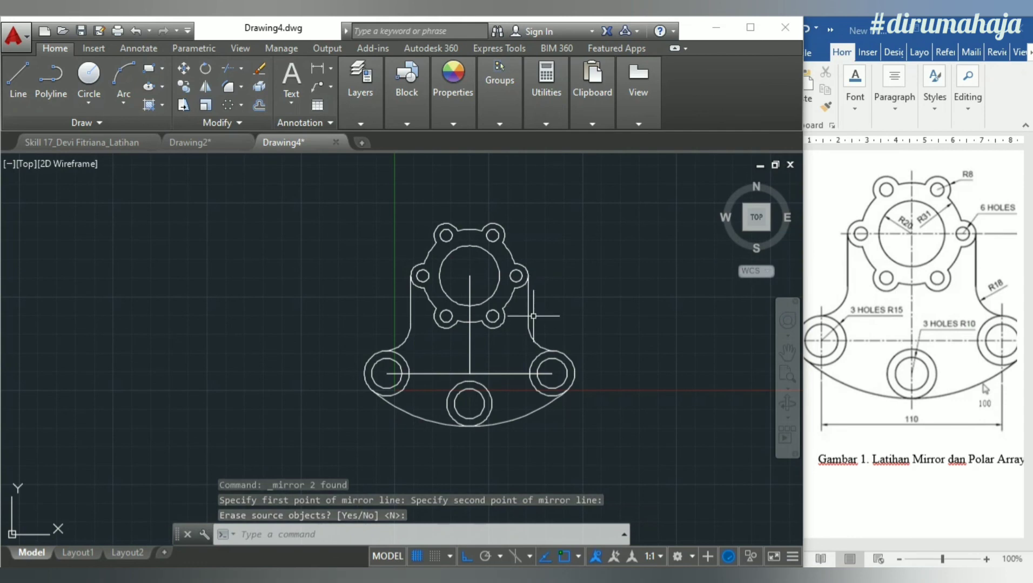
pyautogui.scroll(2, 533, 317)
pyautogui.scroll(-2, 533, 316)
pyautogui.scroll(2, 534, 316)
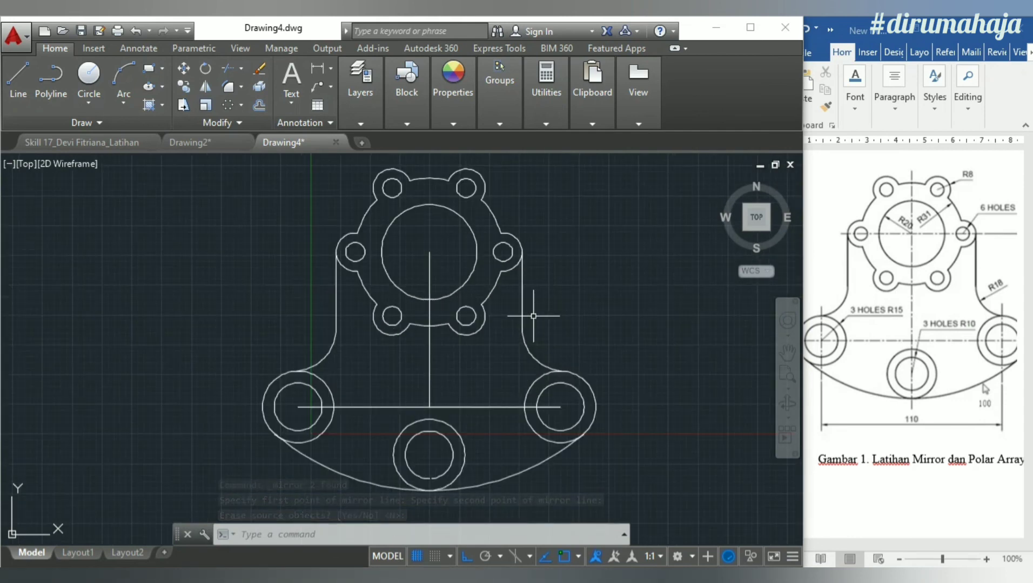
pyautogui.scroll(-2, 565, 316)
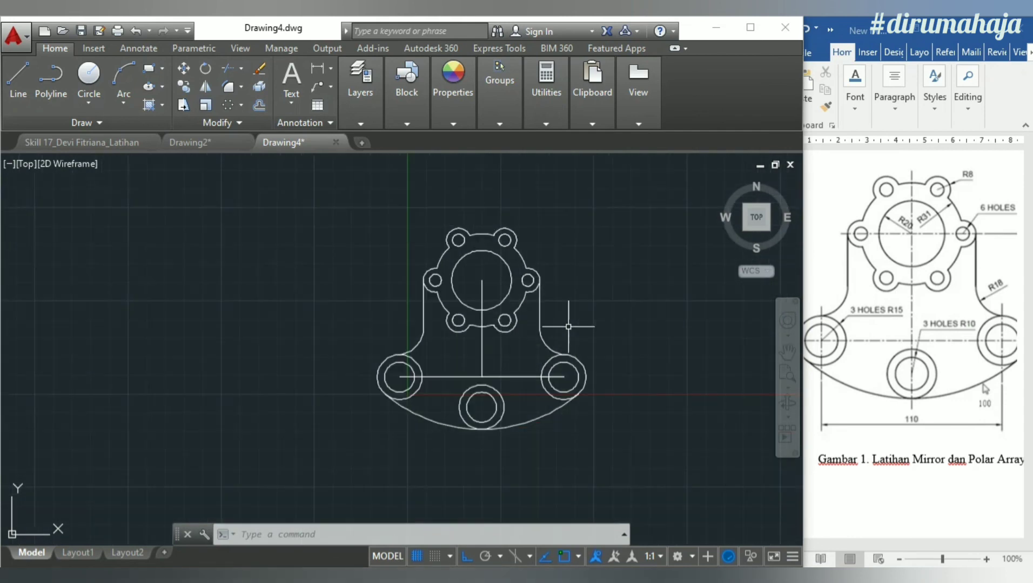
pyautogui.scroll(2, 563, 322)
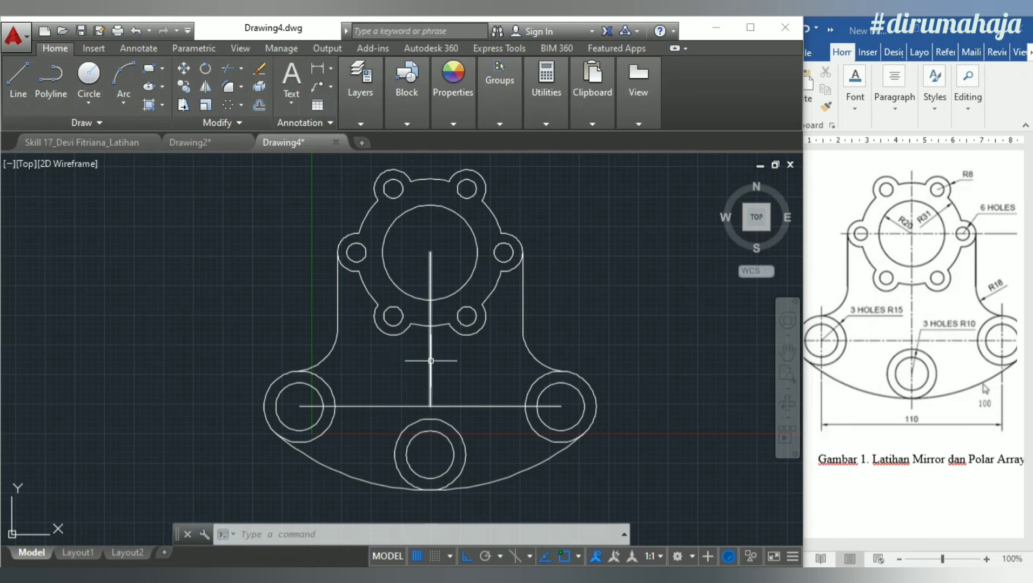
# Erase the vertical centre line and both halves of the horizontal construction line
pyautogui.click(431, 361)
pyautogui.press('Delete')
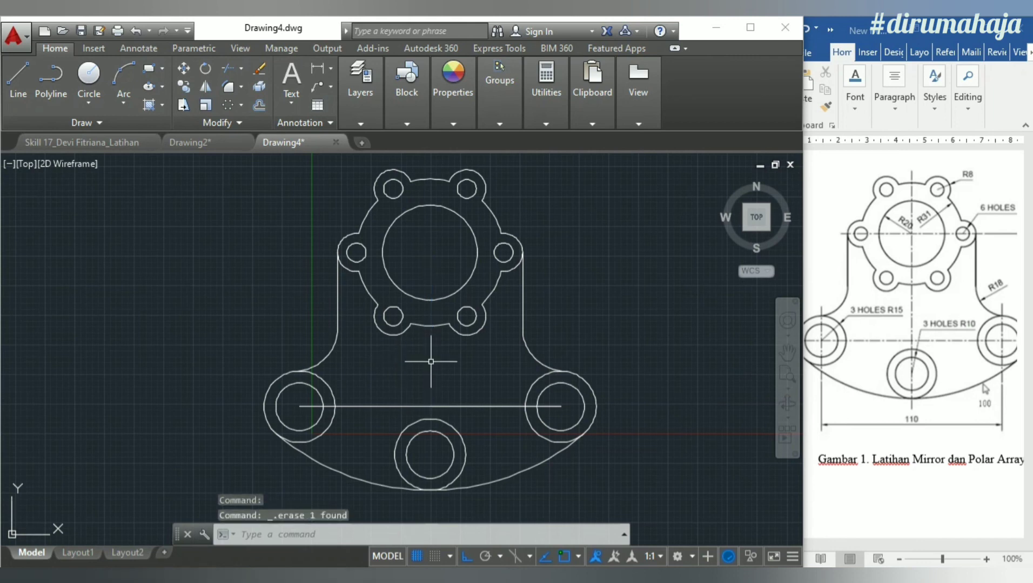
pyautogui.click(392, 408)
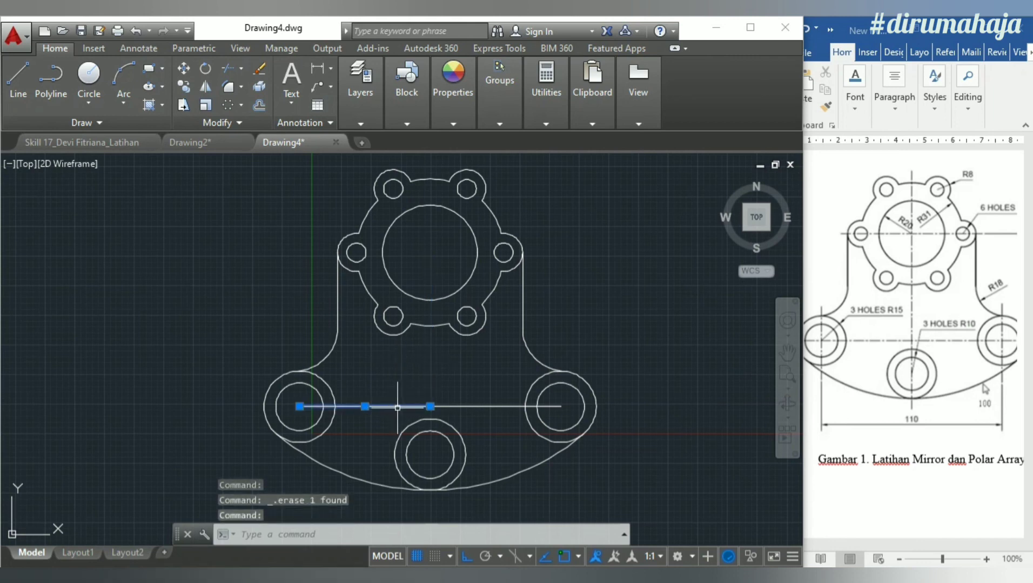
pyautogui.click(459, 406)
pyautogui.press('Delete')
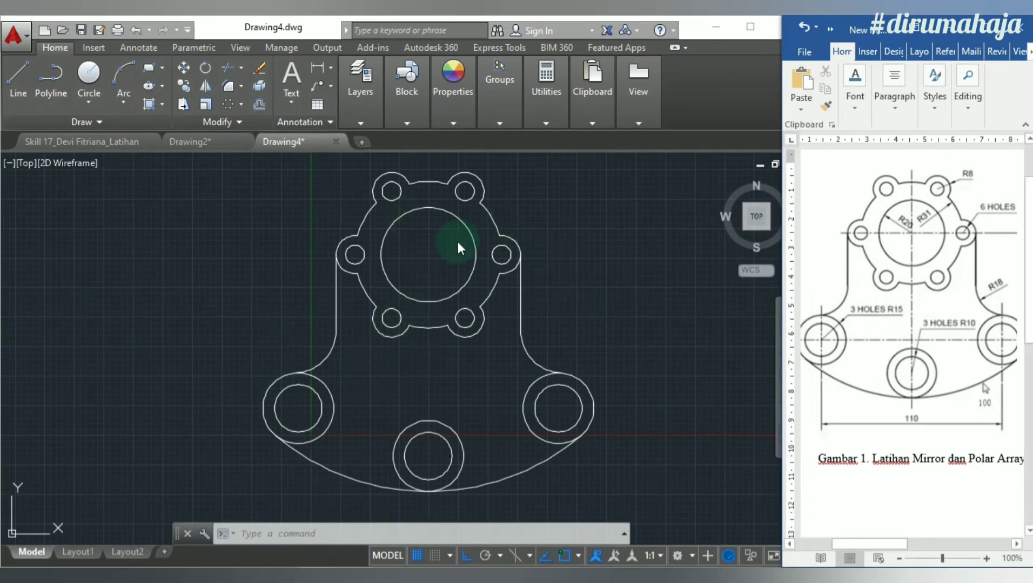
pyautogui.click(853, 298)
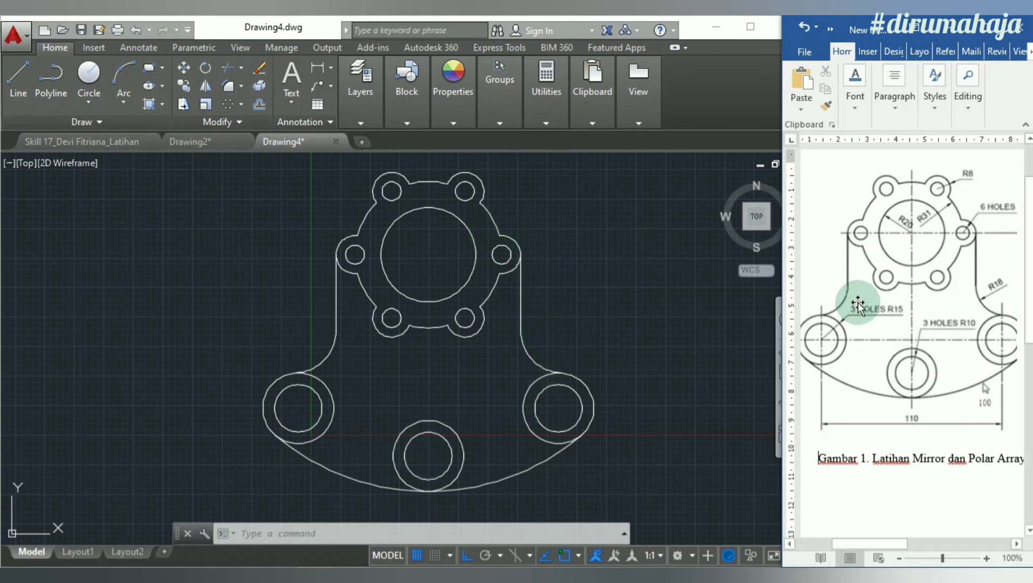
pyautogui.click(912, 254)
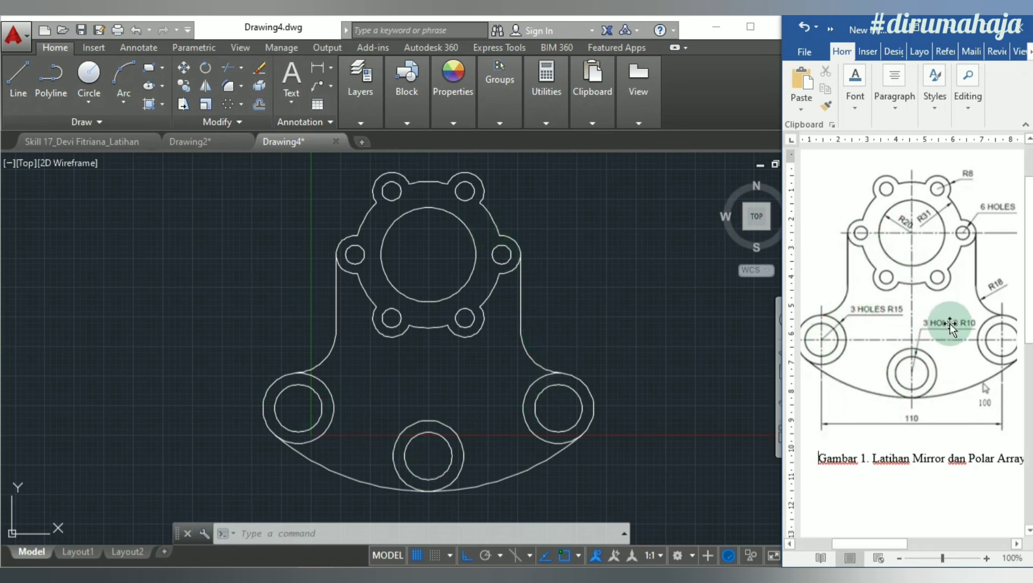